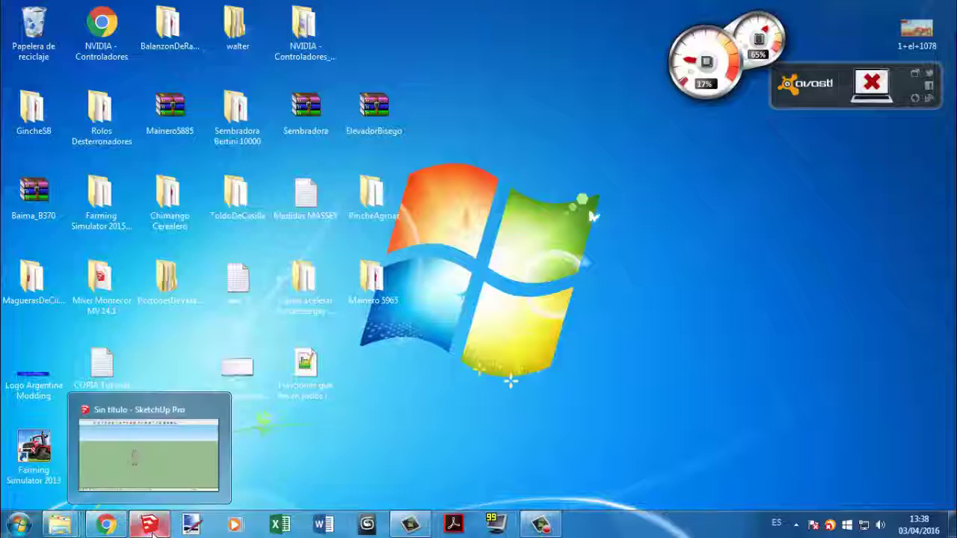
Step: Import Foto2577 from the GuardaBarros folder as an image placed at the origin
{"action": "left_click", "coordinate": [149, 524]}
{"action": "left_click", "coordinate": [20, 22]}
{"action": "left_click", "coordinate": [64, 225]}
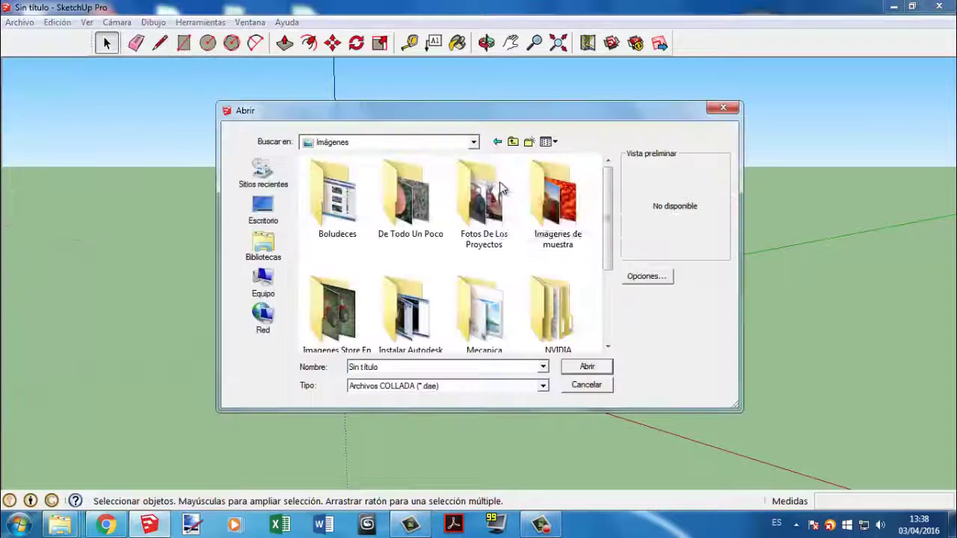
{"action": "double_click", "coordinate": [500, 224]}
{"action": "scroll", "coordinate": [483, 217], "scroll_direction": "down", "scroll_amount": 3}
{"action": "double_click", "coordinate": [483, 217]}
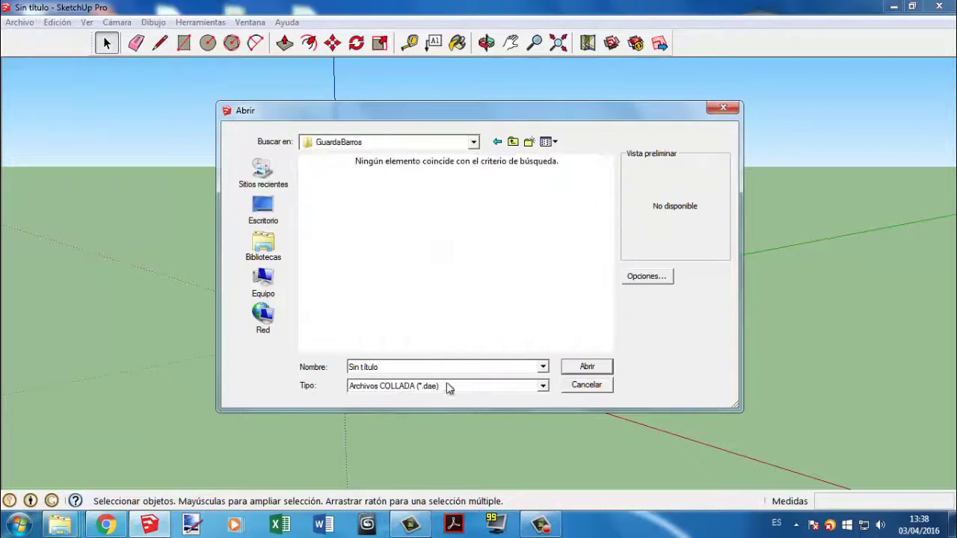
{"action": "left_click", "coordinate": [452, 386]}
{"action": "left_click", "coordinate": [471, 454]}
{"action": "left_click", "coordinate": [484, 314]}
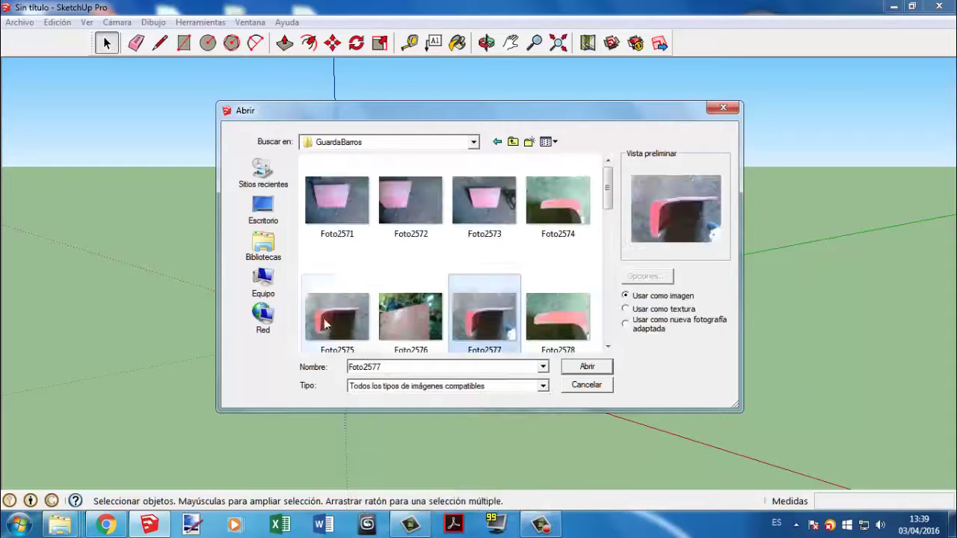
{"action": "double_click", "coordinate": [490, 320]}
{"action": "middle_click_drag", "start_coordinate": [394, 314], "coordinate": [419, 329]}
{"action": "left_click", "coordinate": [371, 329]}
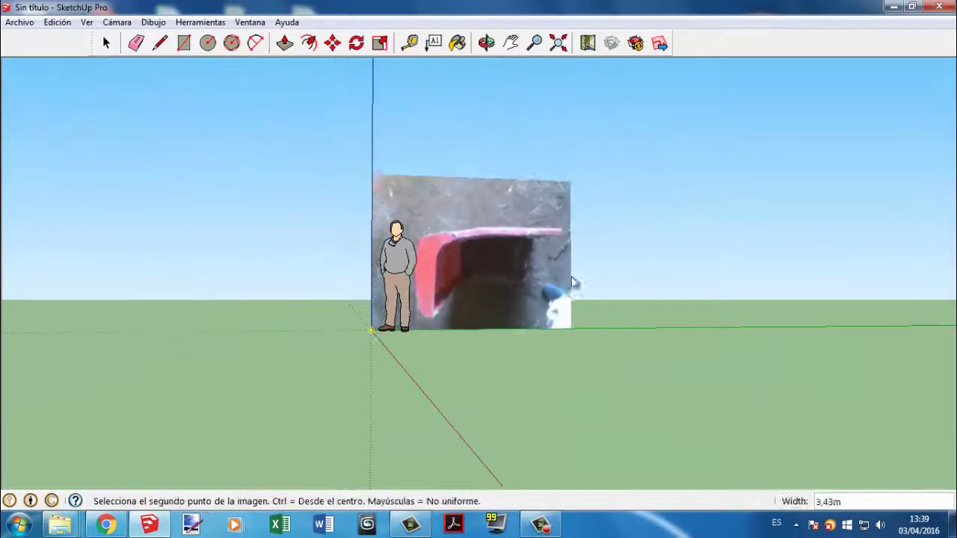
Step: Rotate the Foto2577 photo upright and move it back to the origin
{"action": "left_click", "coordinate": [376, 180]}
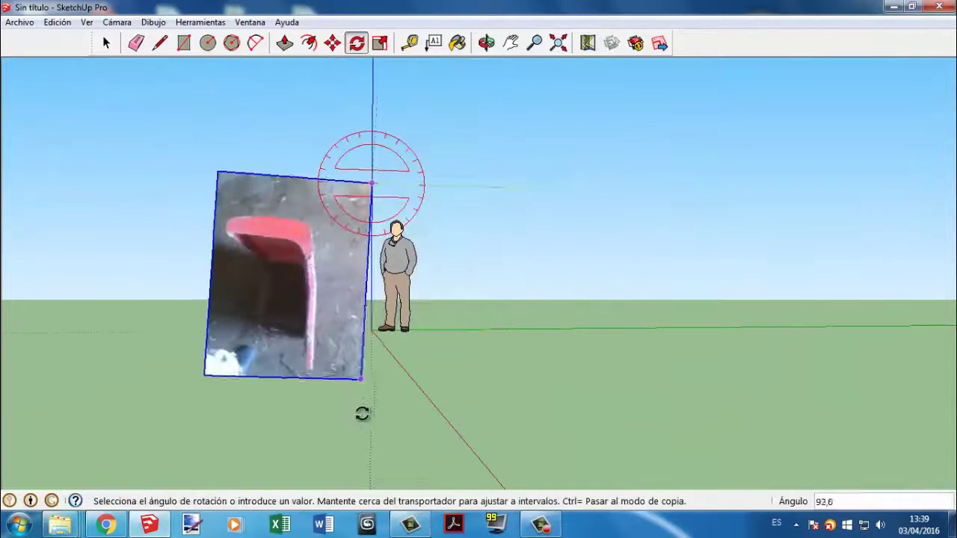
{"action": "left_click", "coordinate": [363, 412]}
{"action": "key", "text": "m"}
{"action": "left_click", "coordinate": [210, 380]}
{"action": "left_click", "coordinate": [371, 329]}
Step: Trace the fender's left vertical edge with a line and its rounded top corner with an arc
{"action": "key", "text": "l"}
{"action": "scroll", "coordinate": [415, 252], "scroll_direction": "up", "scroll_amount": 3}
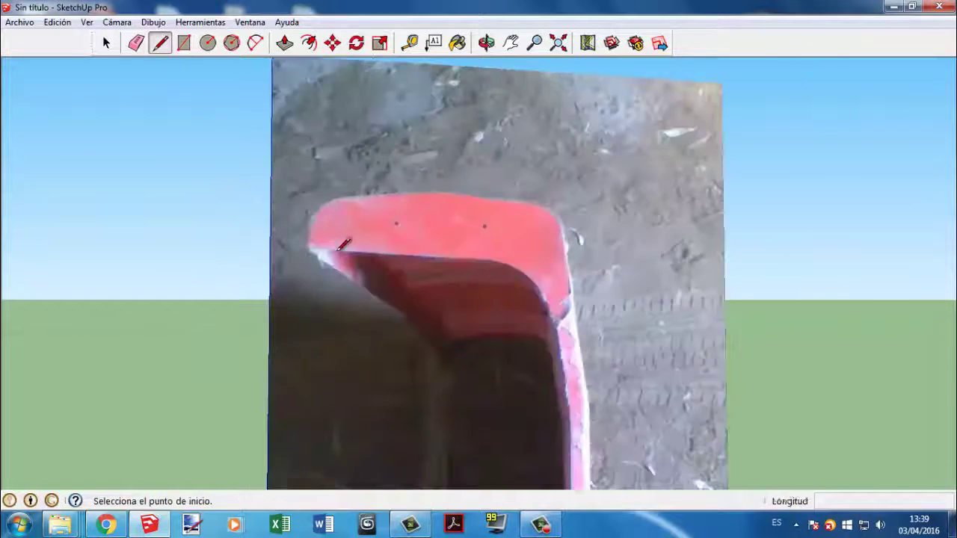
{"action": "scroll", "coordinate": [299, 254], "scroll_direction": "up", "scroll_amount": 3}
{"action": "left_click", "coordinate": [292, 278]}
{"action": "scroll", "coordinate": [299, 217], "scroll_direction": "up", "scroll_amount": 1}
{"action": "scroll", "coordinate": [298, 216], "scroll_direction": "down", "scroll_amount": 2}
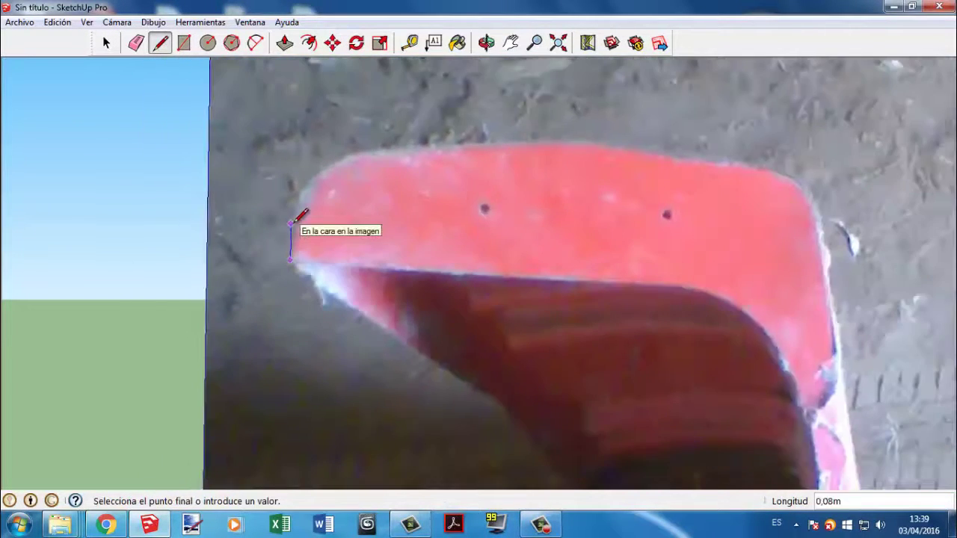
{"action": "scroll", "coordinate": [299, 224], "scroll_direction": "up", "scroll_amount": 3}
{"action": "left_click", "coordinate": [290, 219]}
{"action": "key", "text": "shift+p"}
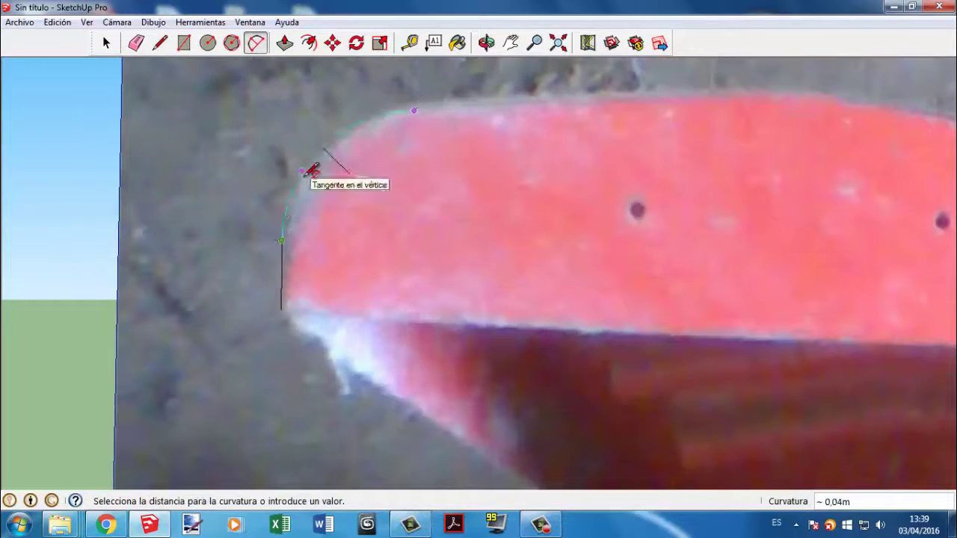
{"action": "left_click", "coordinate": [397, 111]}
{"action": "scroll", "coordinate": [397, 111], "scroll_direction": "down", "scroll_amount": 2}
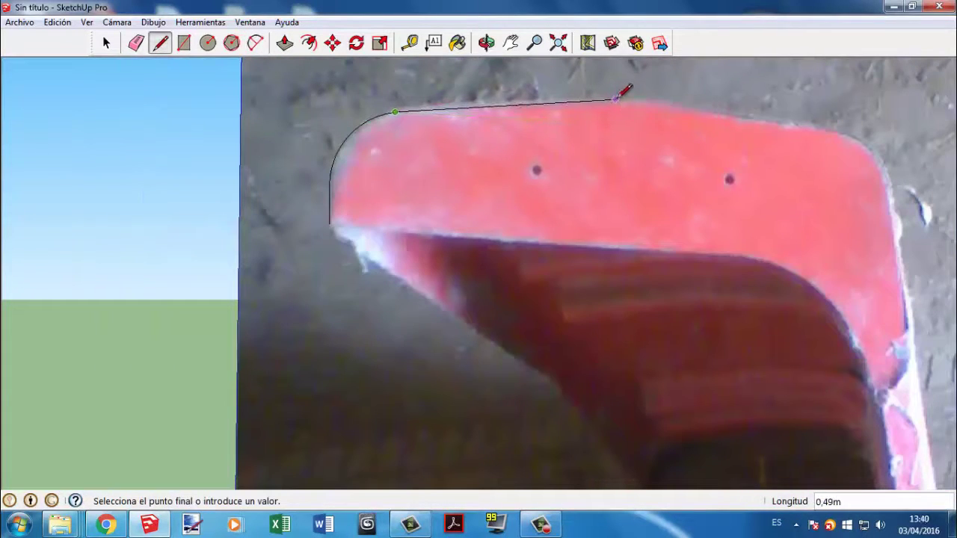
{"action": "scroll", "coordinate": [413, 114], "scroll_direction": "up", "scroll_amount": 3}
{"action": "scroll", "coordinate": [316, 145], "scroll_direction": "down", "scroll_amount": 3}
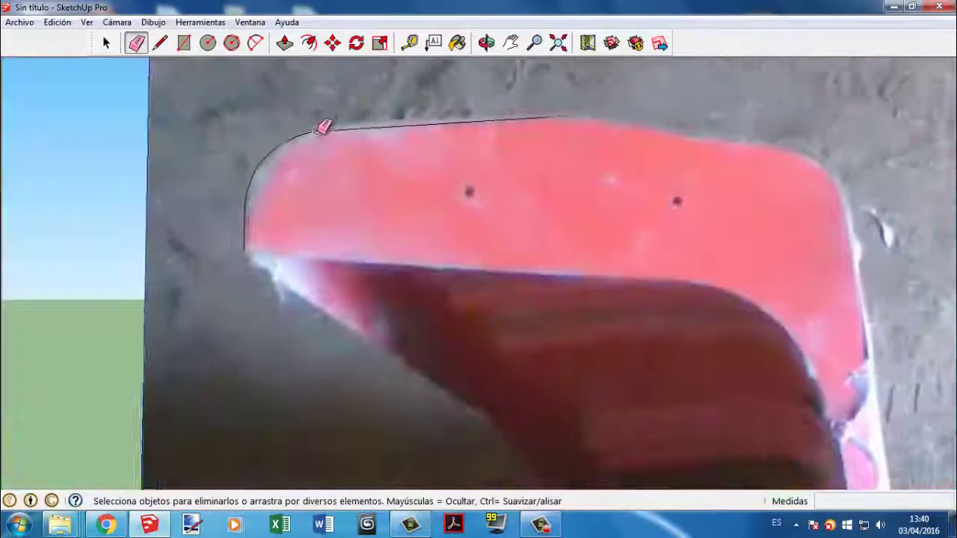
Step: Copy the corner arc, flip it along the red direction, and snap it to the top line's end
{"action": "key", "text": "space"}
{"action": "left_click", "coordinate": [325, 124]}
{"action": "left_click", "coordinate": [615, 242]}
{"action": "right_click", "coordinate": [625, 161]}
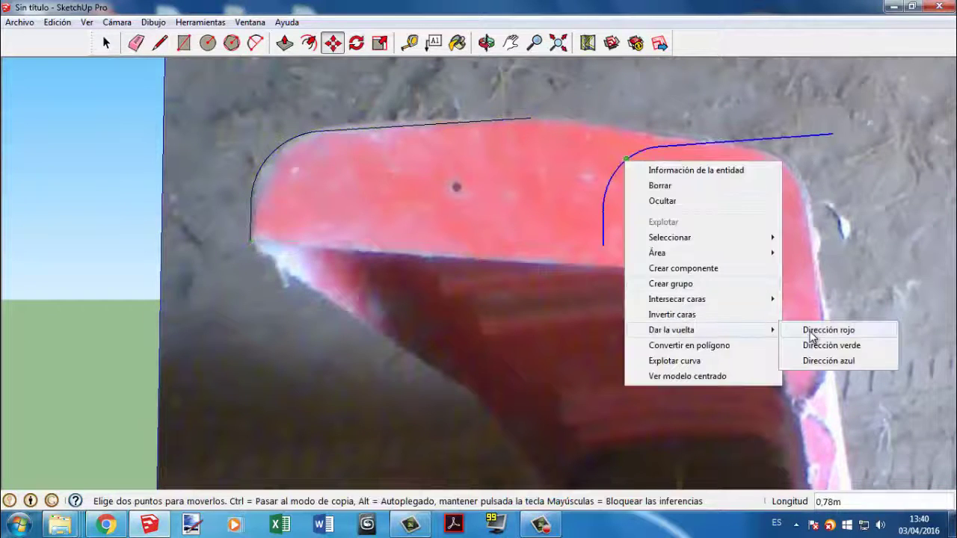
{"action": "left_click", "coordinate": [811, 331]}
{"action": "left_click", "coordinate": [530, 118]}
{"action": "scroll", "coordinate": [435, 241], "scroll_direction": "down", "scroll_amount": 1}
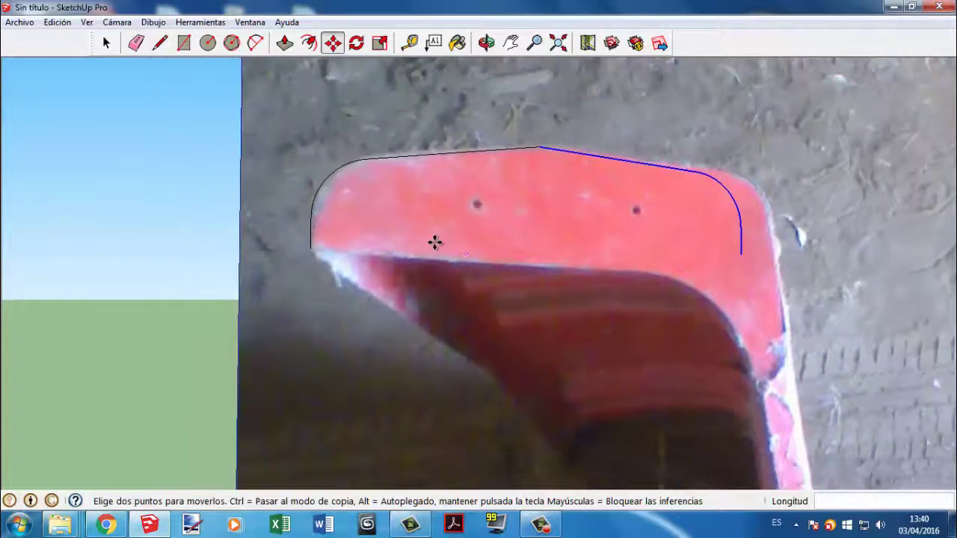
{"action": "scroll", "coordinate": [309, 233], "scroll_direction": "down", "scroll_amount": 1}
{"action": "key", "text": "space"}
{"action": "scroll", "coordinate": [478, 146], "scroll_direction": "down", "scroll_amount": 5}
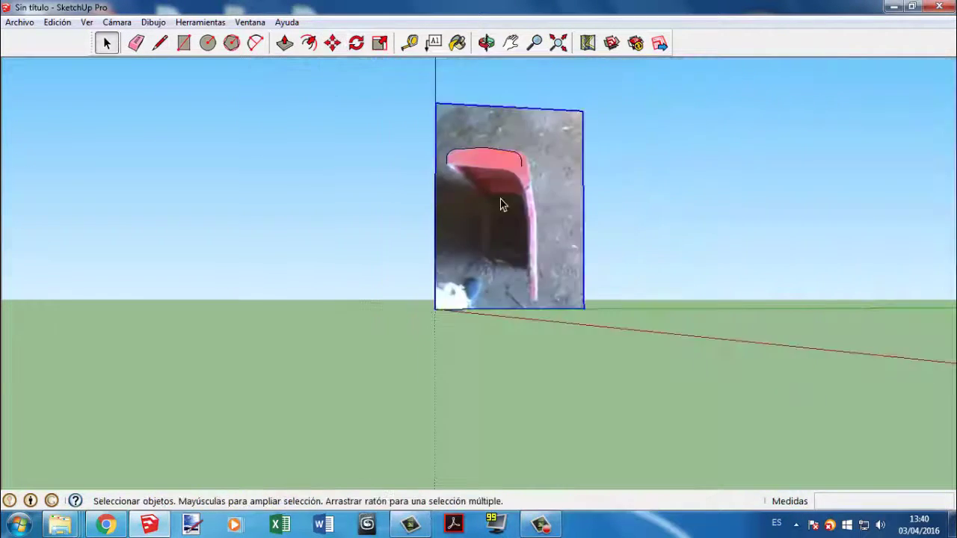
Step: Import the second, straight-on fender photo and place it in front of the outline
{"action": "left_click", "coordinate": [19, 22]}
{"action": "left_click", "coordinate": [45, 272]}
{"action": "left_click", "coordinate": [583, 365]}
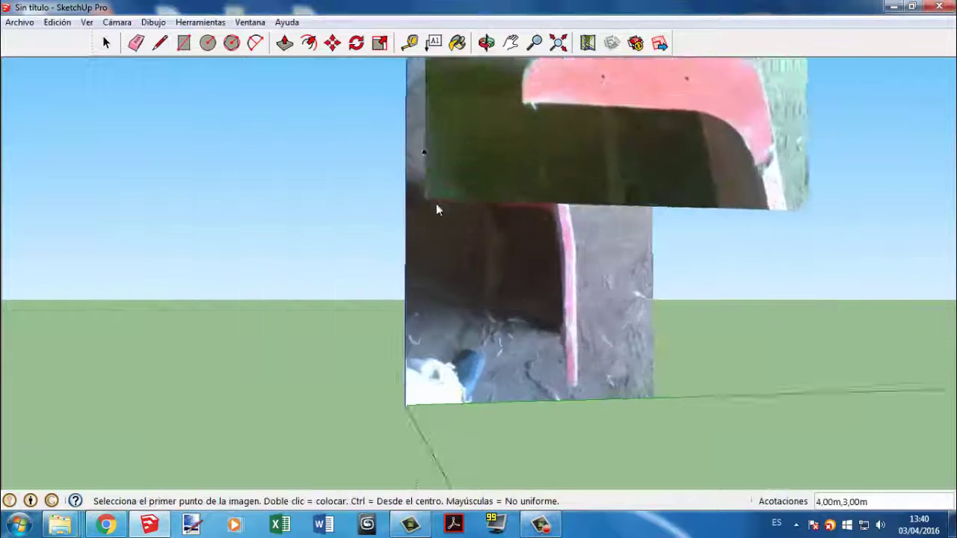
{"action": "left_click", "coordinate": [469, 462]}
{"action": "left_click", "coordinate": [469, 72]}
{"action": "right_click", "coordinate": [711, 100]}
{"action": "left_click", "coordinate": [694, 92]}
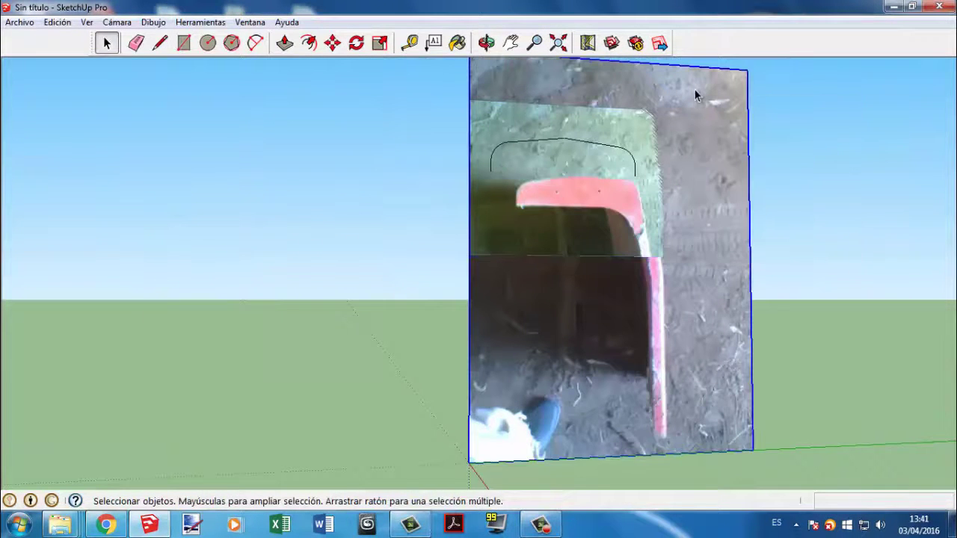
{"action": "right_click", "coordinate": [711, 124]}
{"action": "left_click", "coordinate": [748, 181]}
Step: Zoom onto the new photo and begin stretching the traced outline along the red axis
{"action": "key", "text": "m"}
{"action": "scroll", "coordinate": [523, 152], "scroll_direction": "down", "scroll_amount": 3}
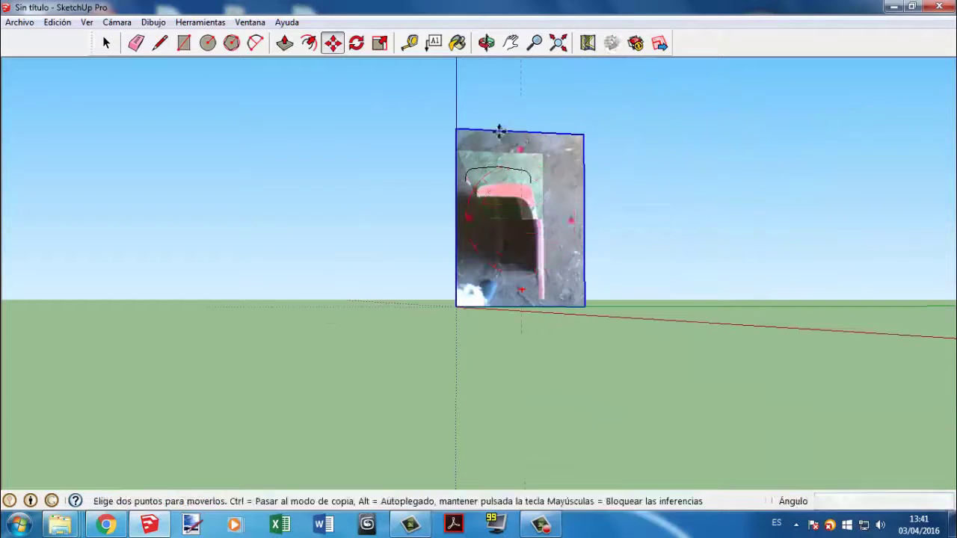
{"action": "key", "text": "space"}
{"action": "scroll", "coordinate": [466, 159], "scroll_direction": "up", "scroll_amount": 5}
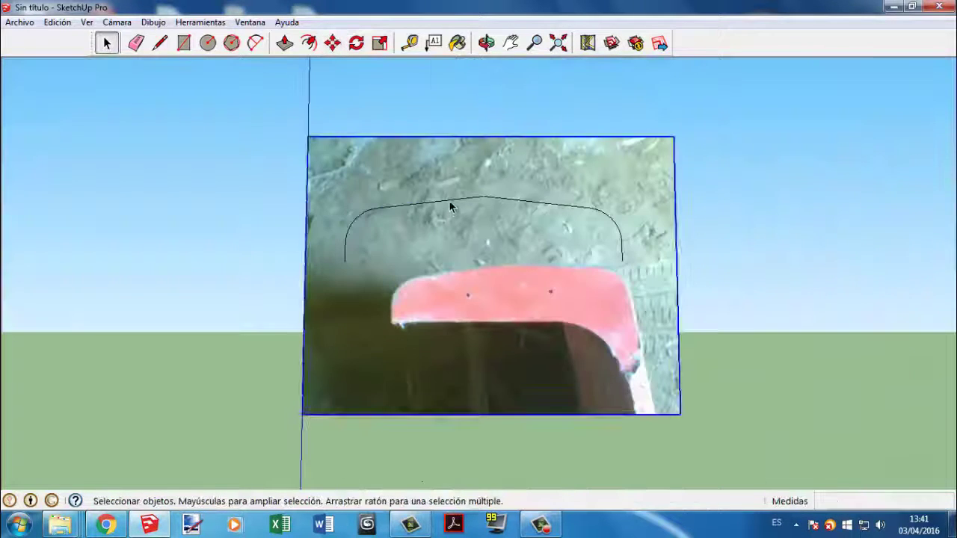
{"action": "scroll", "coordinate": [391, 323], "scroll_direction": "up", "scroll_amount": 3}
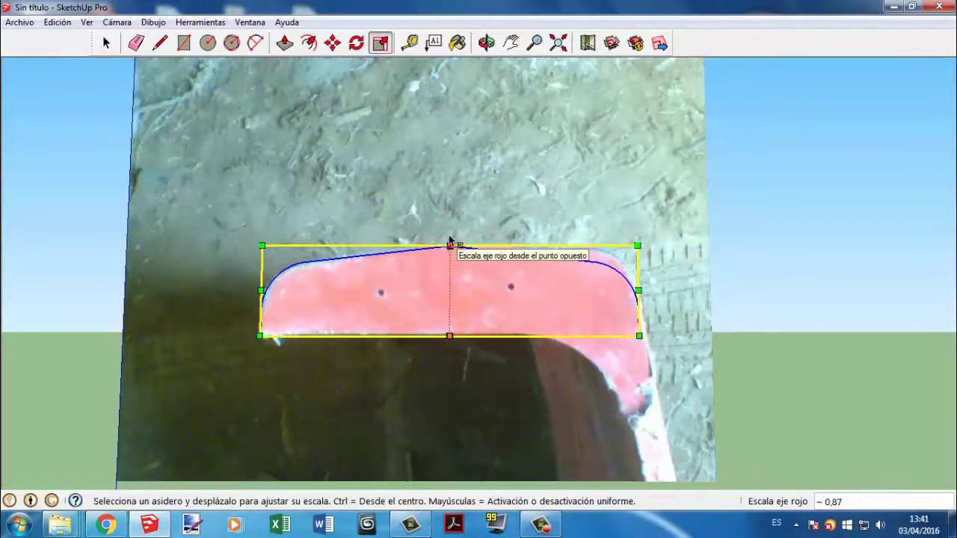
Step: Commit the outline's width stretch to match the second photo's fender
{"action": "left_click", "coordinate": [449, 241]}
{"action": "key", "text": "space"}
{"action": "scroll", "coordinate": [352, 161], "scroll_direction": "down", "scroll_amount": 2}
{"action": "scroll", "coordinate": [439, 242], "scroll_direction": "up", "scroll_amount": 2}
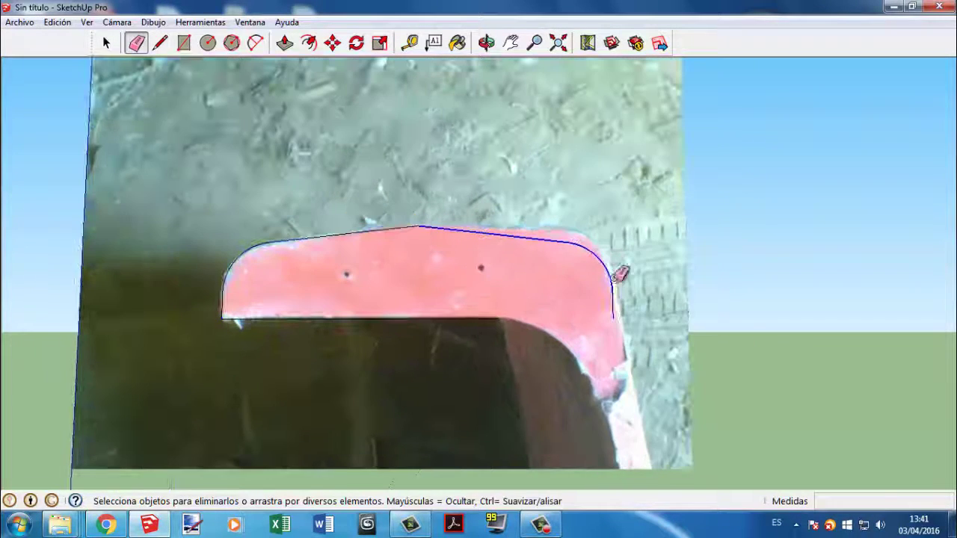
Step: Trace a line along the red fender's top edge to its top-right corner
{"action": "key", "text": "l"}
{"action": "left_click", "coordinate": [553, 228]}
{"action": "scroll", "coordinate": [524, 209], "scroll_direction": "up", "scroll_amount": 2}
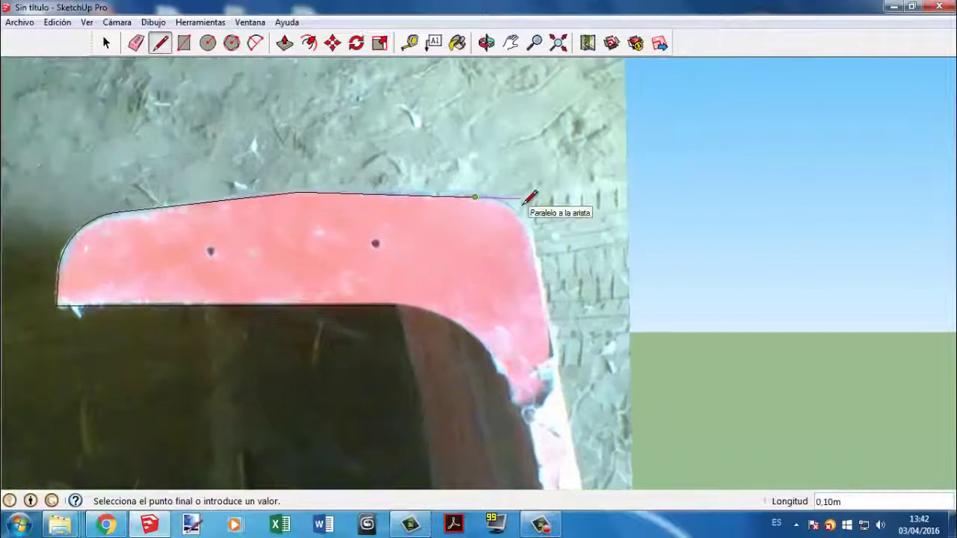
{"action": "scroll", "coordinate": [520, 197], "scroll_direction": "up", "scroll_amount": 2}
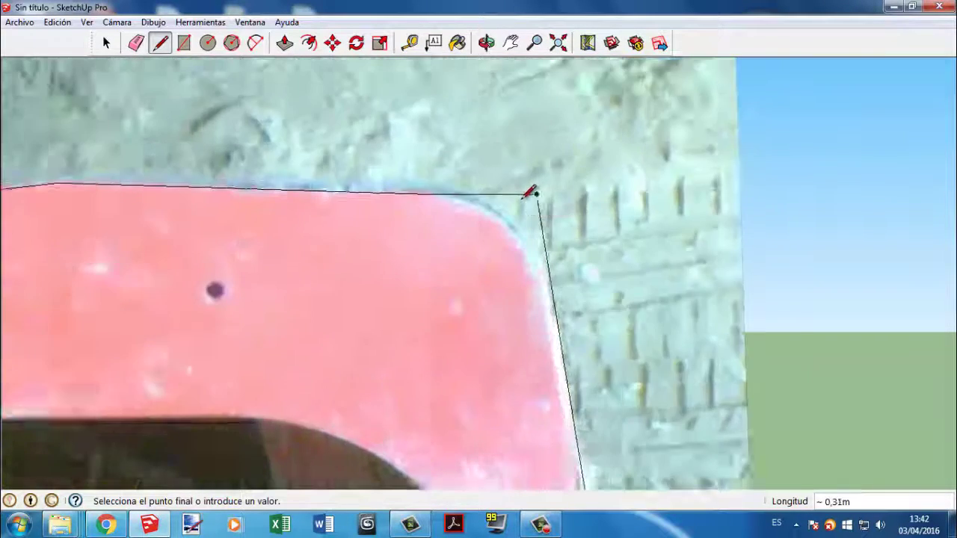
{"action": "scroll", "coordinate": [519, 174], "scroll_direction": "down", "scroll_amount": 2}
{"action": "key", "text": "Escape"}
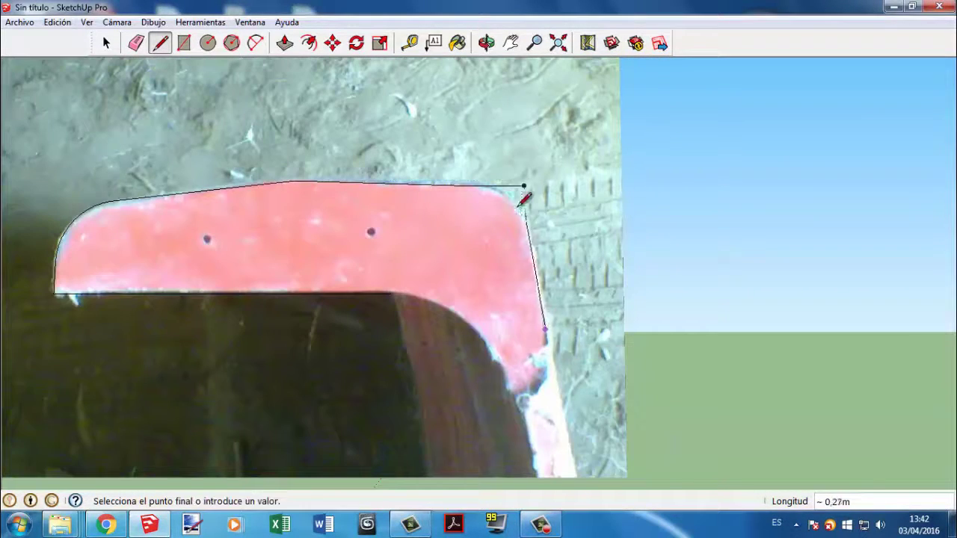
{"action": "scroll", "coordinate": [521, 200], "scroll_direction": "up", "scroll_amount": 2}
{"action": "left_click", "coordinate": [535, 181]}
Step: Erase stray edges and trace the rounded right corner, inner curve and lower right edge
{"action": "key", "text": "e"}
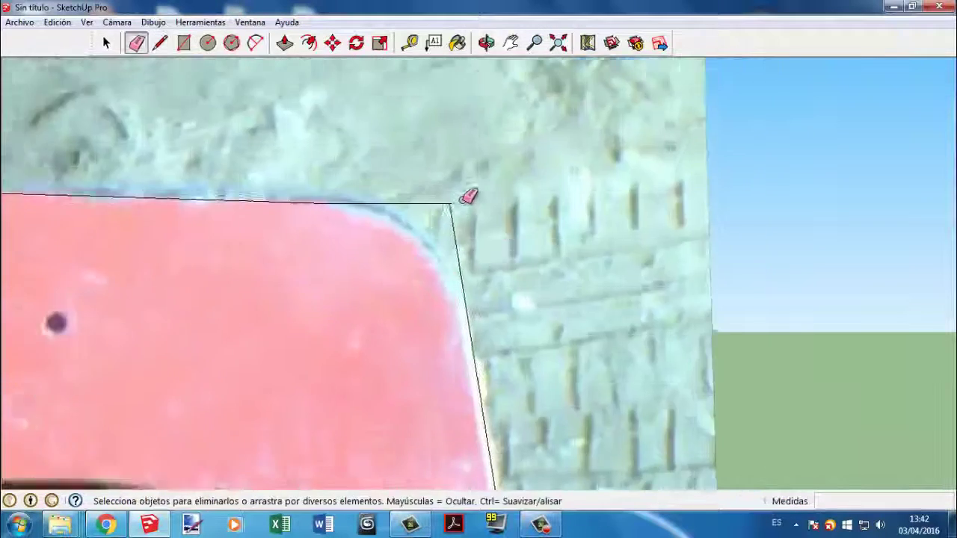
{"action": "key", "text": "ctrl+shift+p"}
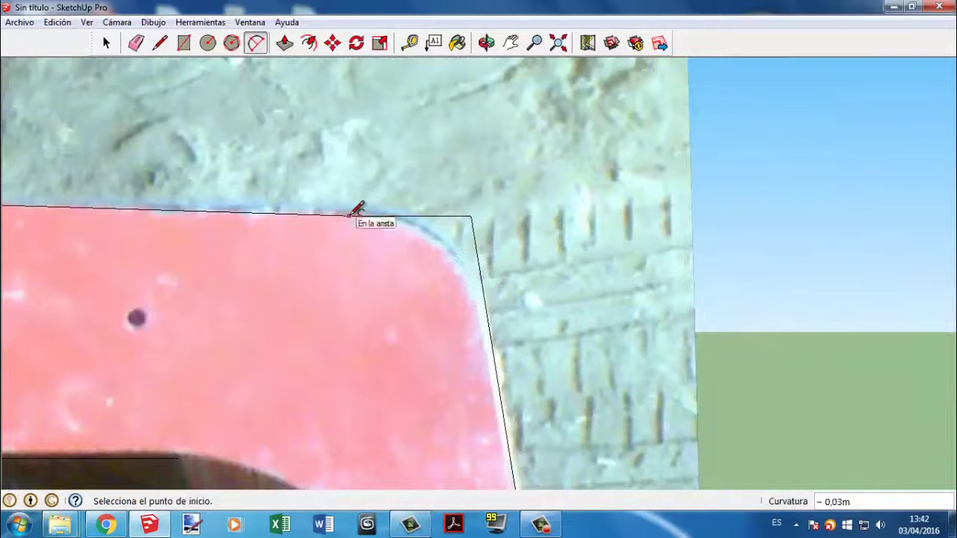
{"action": "middle_click_drag", "start_coordinate": [482, 286], "coordinate": [476, 334]}
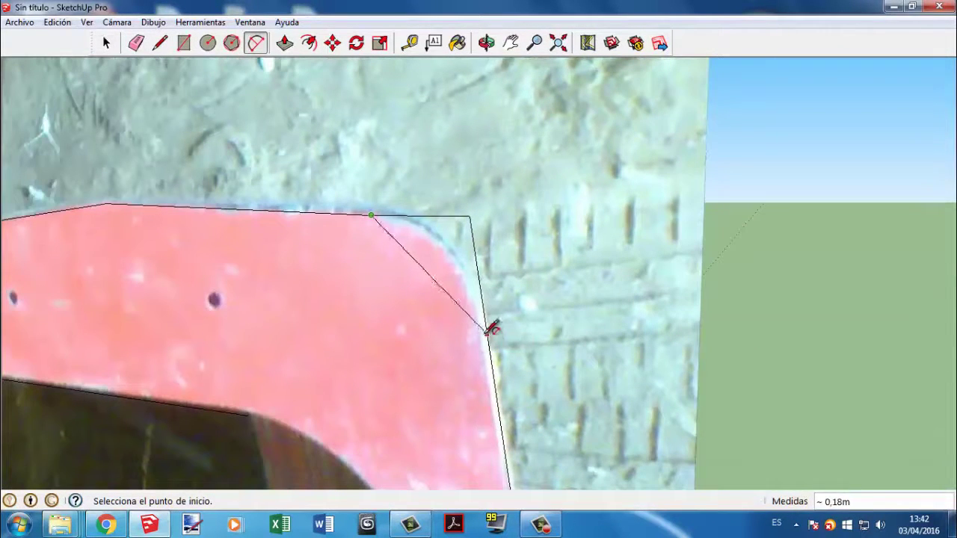
{"action": "scroll", "coordinate": [287, 98], "scroll_direction": "down", "scroll_amount": 2}
{"action": "key", "text": "l"}
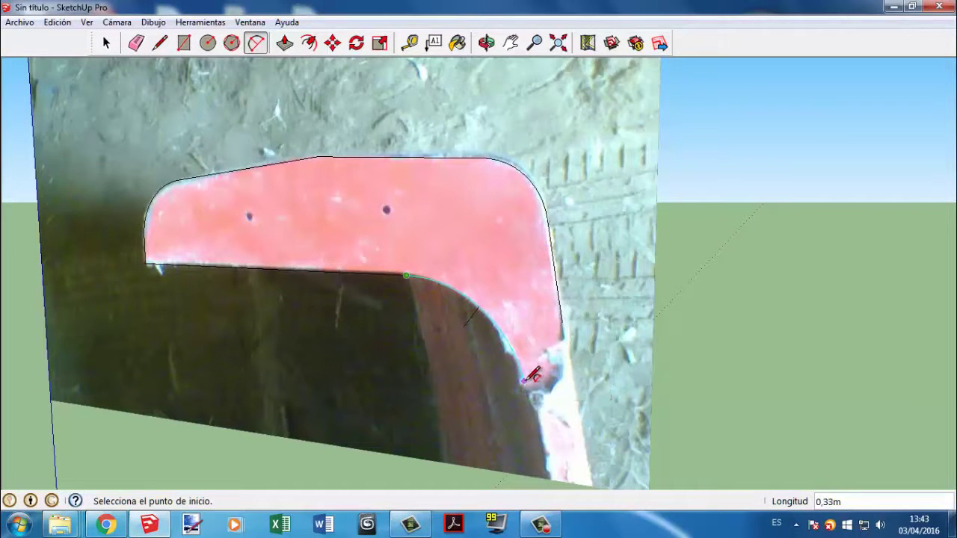
{"action": "scroll", "coordinate": [534, 377], "scroll_direction": "down", "scroll_amount": 1}
{"action": "key", "text": "l"}
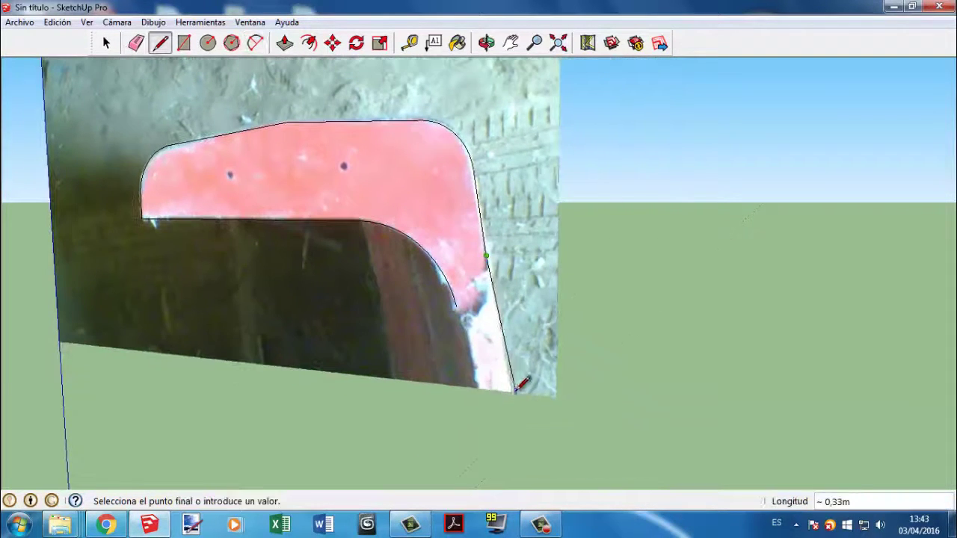
{"action": "key", "text": "space"}
{"action": "scroll", "coordinate": [434, 305], "scroll_direction": "down", "scroll_amount": 2}
{"action": "scroll", "coordinate": [433, 305], "scroll_direction": "down", "scroll_amount": 4}
Step: Scale the reference photo down to 0.86 toward its top-left corner
{"action": "key", "text": "m"}
{"action": "left_click", "coordinate": [748, 246]}
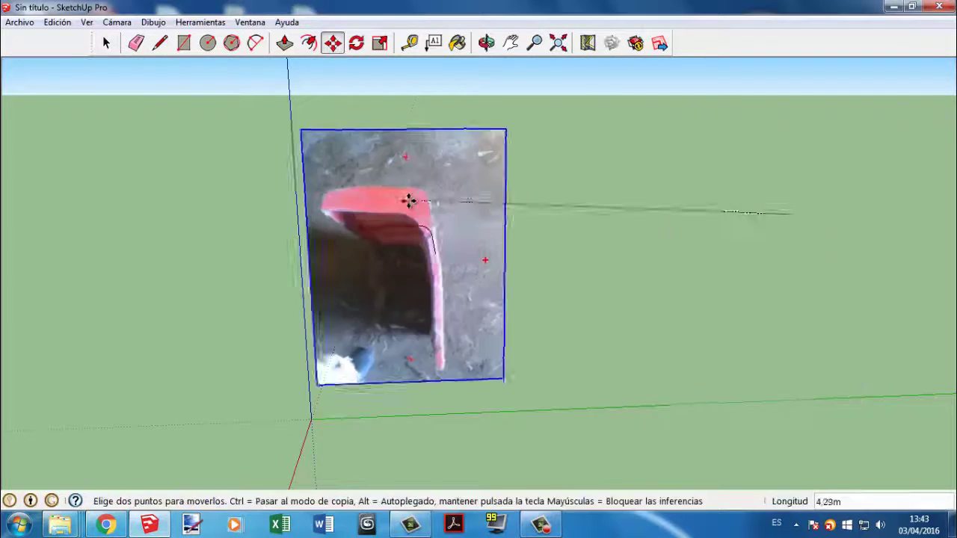
{"action": "scroll", "coordinate": [356, 254], "scroll_direction": "up", "scroll_amount": 3}
{"action": "mouse_move", "coordinate": [356, 254]}
{"action": "middle_mouse_down"}
{"action": "mouse_move", "coordinate": [247, 258]}
{"action": "mouse_move", "coordinate": [427, 341]}
{"action": "mouse_move", "coordinate": [479, 351]}
{"action": "middle_mouse_up"}
{"action": "key", "text": "s"}
{"action": "left_click_drag", "start_coordinate": [605, 442], "coordinate": [573, 404]}
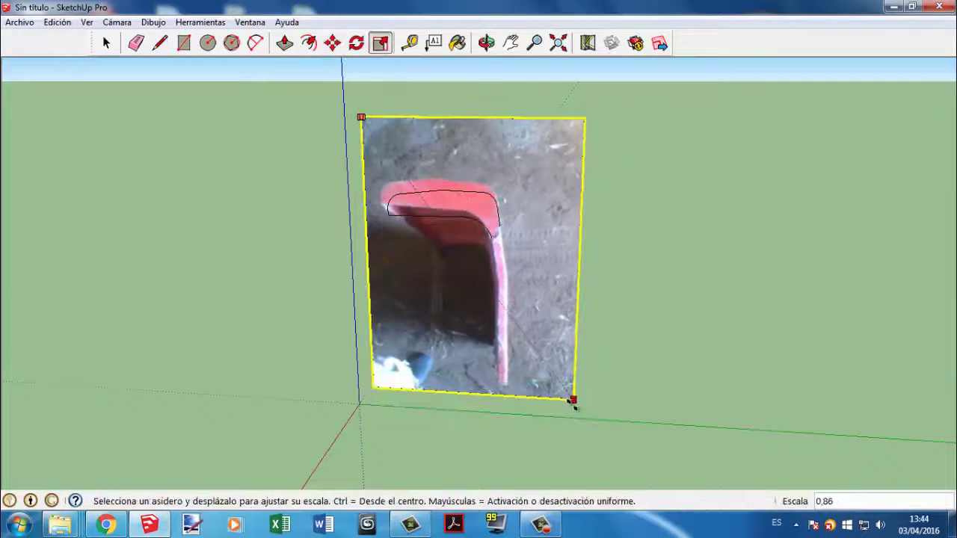
{"action": "scroll", "coordinate": [479, 195], "scroll_direction": "up", "scroll_amount": 3}
{"action": "key", "text": "f"}
Step: Trace lines down the fender's red edge and back up, closing an L-shaped face
{"action": "key", "text": "m"}
{"action": "scroll", "coordinate": [436, 122], "scroll_direction": "up", "scroll_amount": 1}
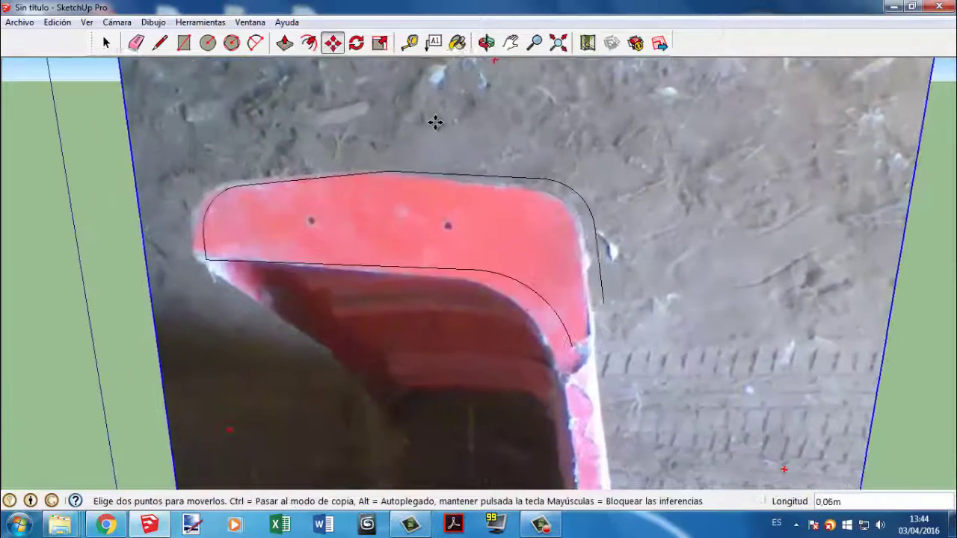
{"action": "scroll", "coordinate": [441, 122], "scroll_direction": "up", "scroll_amount": 1}
{"action": "scroll", "coordinate": [445, 117], "scroll_direction": "up", "scroll_amount": 1}
{"action": "scroll", "coordinate": [445, 117], "scroll_direction": "down", "scroll_amount": 4}
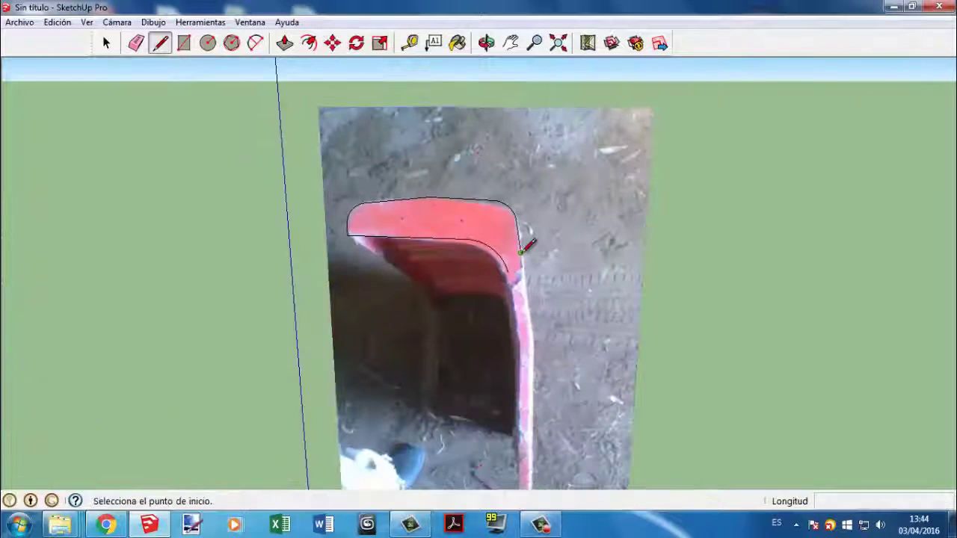
{"action": "scroll", "coordinate": [543, 329], "scroll_direction": "down", "scroll_amount": 2}
{"action": "scroll", "coordinate": [519, 381], "scroll_direction": "up", "scroll_amount": 2}
{"action": "left_click", "coordinate": [519, 380]}
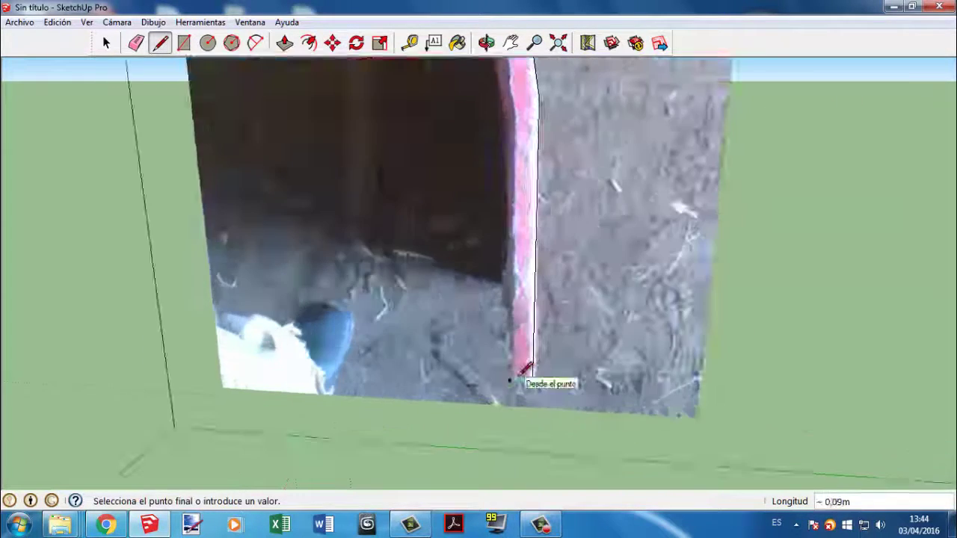
{"action": "scroll", "coordinate": [521, 207], "scroll_direction": "down", "scroll_amount": 2}
{"action": "scroll", "coordinate": [505, 120], "scroll_direction": "up", "scroll_amount": 2}
{"action": "scroll", "coordinate": [498, 224], "scroll_direction": "up", "scroll_amount": 2}
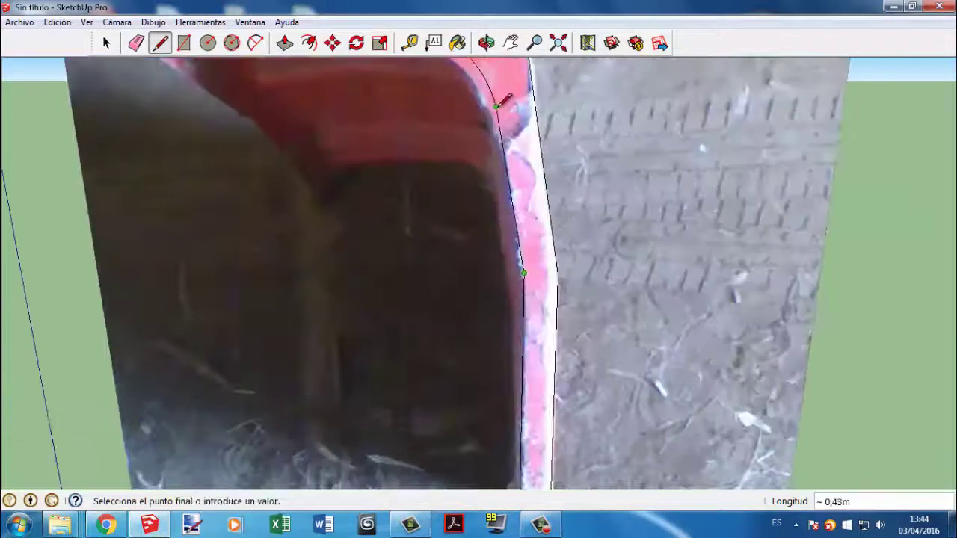
{"action": "left_click", "coordinate": [502, 172]}
{"action": "scroll", "coordinate": [449, 187], "scroll_direction": "down", "scroll_amount": 3}
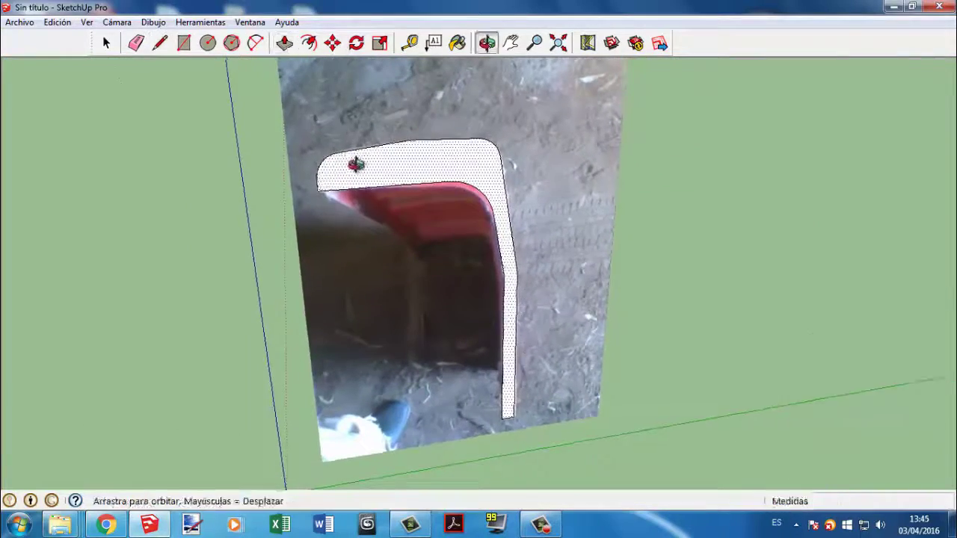
Step: Offset the L-shaped face outline slightly inward to form a thin rim border
{"action": "middle_click_drag", "start_coordinate": [356, 164], "coordinate": [357, 184]}
{"action": "key", "text": "p"}
{"action": "scroll", "coordinate": [359, 185], "scroll_direction": "up", "scroll_amount": 2}
{"action": "key", "text": "f"}
{"action": "scroll", "coordinate": [299, 185], "scroll_direction": "up", "scroll_amount": 2}
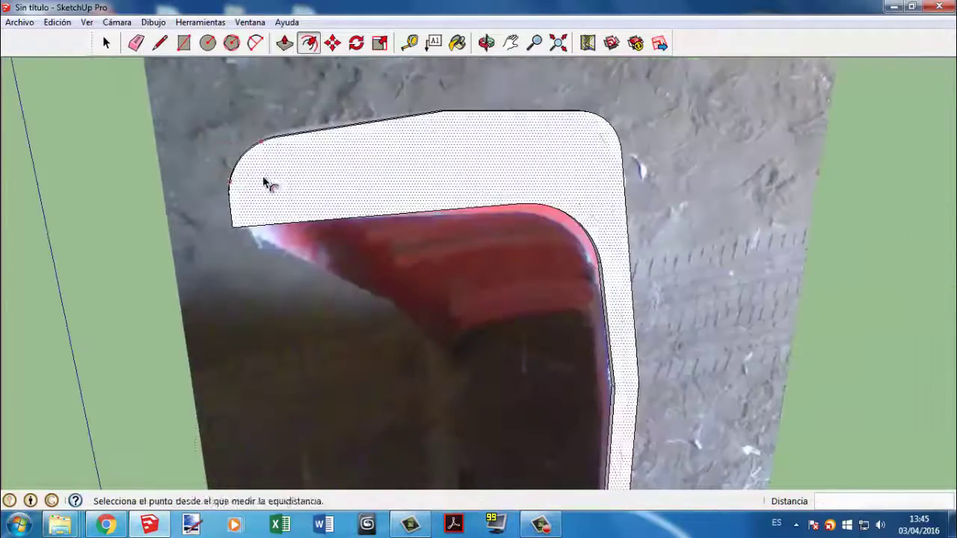
{"action": "scroll", "coordinate": [262, 172], "scroll_direction": "up", "scroll_amount": 2}
{"action": "scroll", "coordinate": [256, 156], "scroll_direction": "up", "scroll_amount": 2}
{"action": "key", "text": "l"}
{"action": "scroll", "coordinate": [422, 213], "scroll_direction": "down", "scroll_amount": 3}
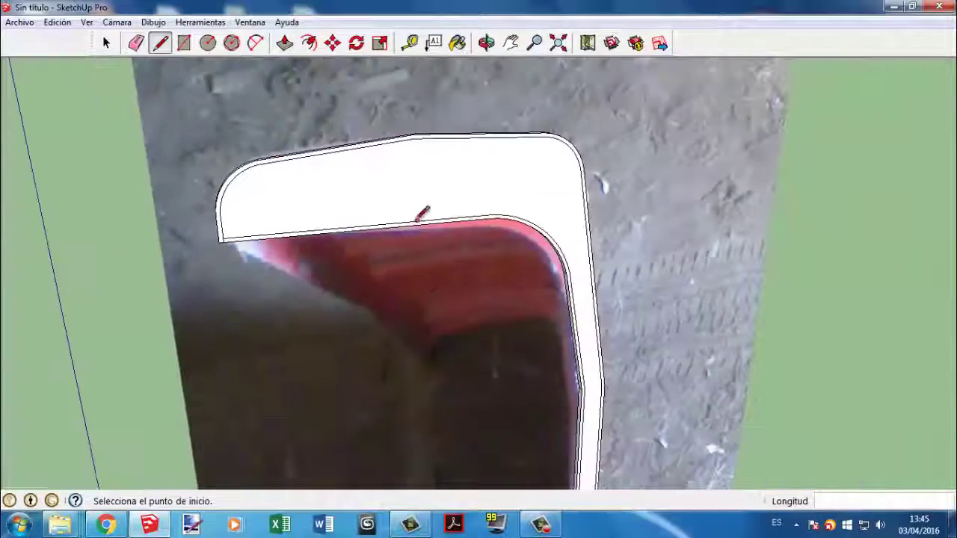
{"action": "middle_click_drag", "start_coordinate": [392, 284], "coordinate": [281, 241]}
{"action": "scroll", "coordinate": [306, 230], "scroll_direction": "down", "scroll_amount": 3}
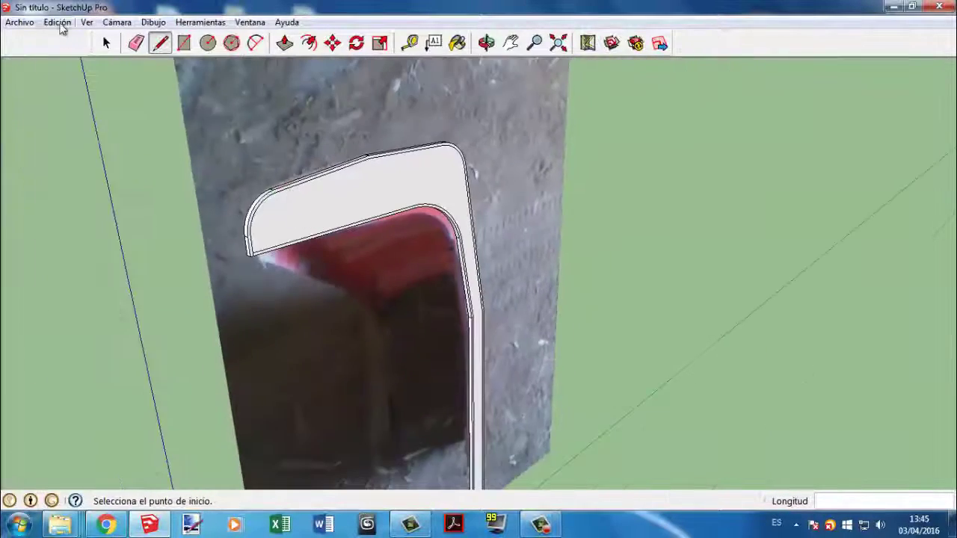
{"action": "scroll", "coordinate": [313, 209], "scroll_direction": "up", "scroll_amount": 3}
{"action": "scroll", "coordinate": [246, 247], "scroll_direction": "up", "scroll_amount": 2}
Step: Push/Pull the fender face outward to give it depth, then orbit to inspect the solid
{"action": "scroll", "coordinate": [325, 166], "scroll_direction": "down", "scroll_amount": 3}
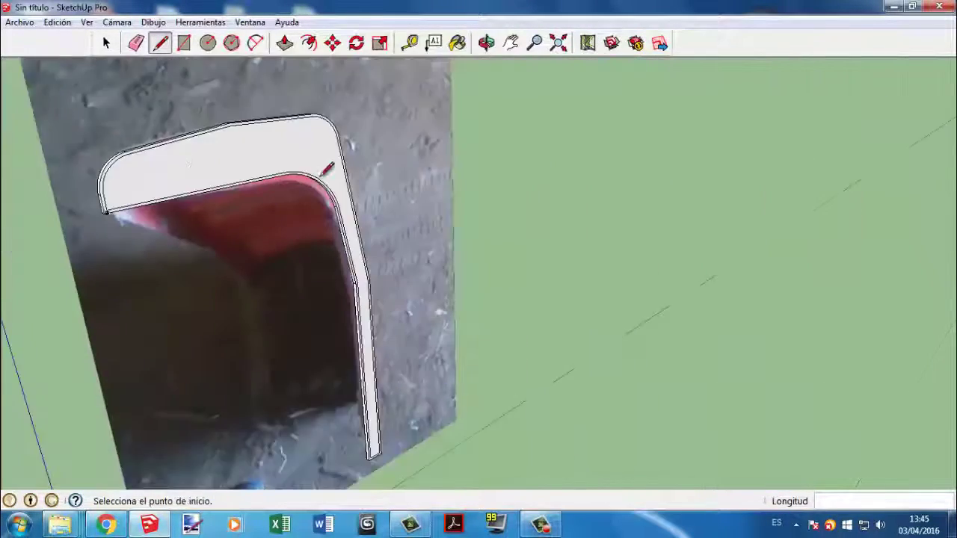
{"action": "scroll", "coordinate": [316, 157], "scroll_direction": "up", "scroll_amount": 3}
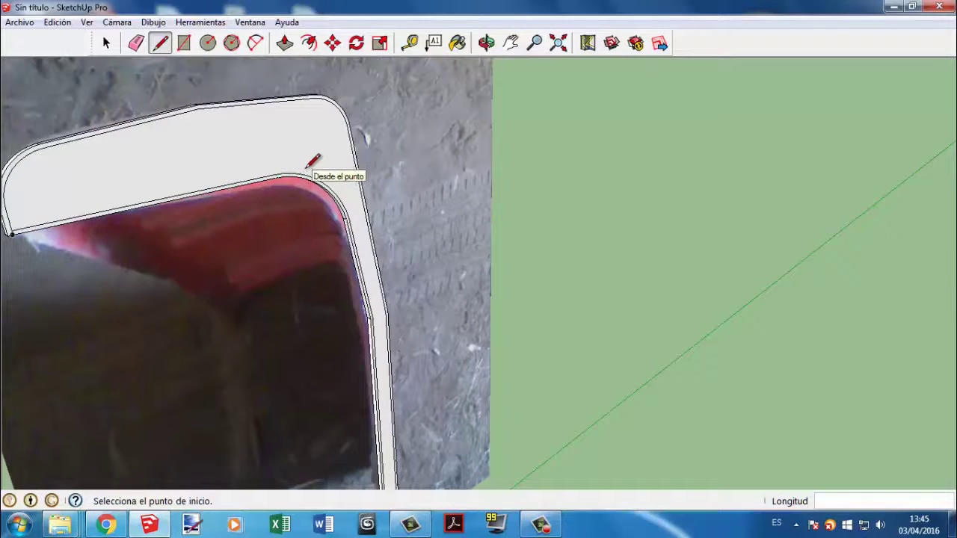
{"action": "scroll", "coordinate": [317, 144], "scroll_direction": "down", "scroll_amount": 2}
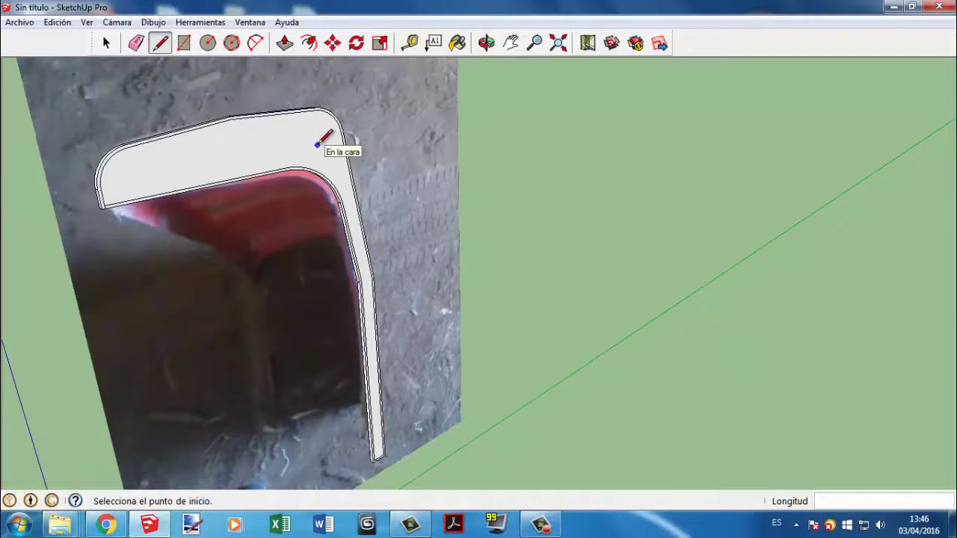
{"action": "scroll", "coordinate": [317, 144], "scroll_direction": "up", "scroll_amount": 3}
{"action": "left_click", "coordinate": [368, 401]}
{"action": "scroll", "coordinate": [368, 401], "scroll_direction": "down", "scroll_amount": 3}
{"action": "key", "text": "p"}
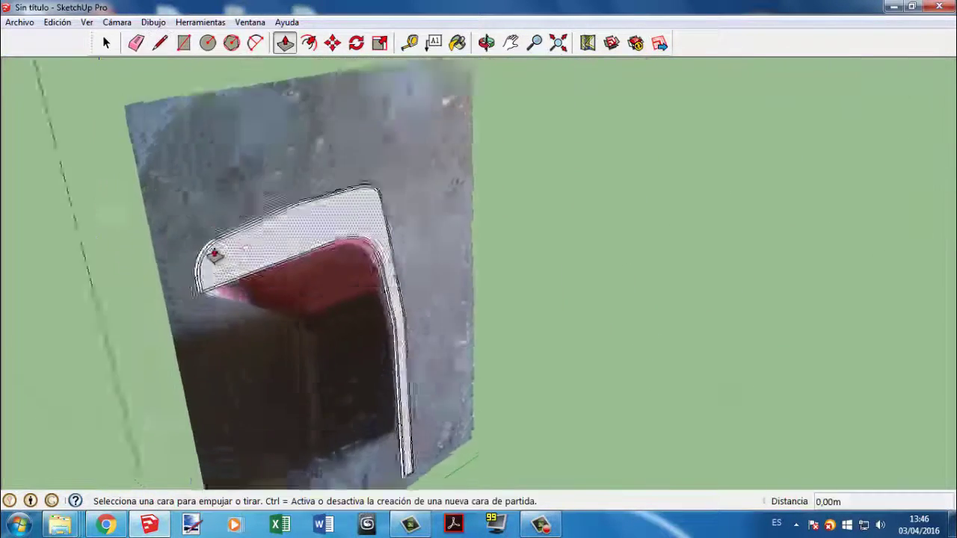
{"action": "scroll", "coordinate": [215, 255], "scroll_direction": "up", "scroll_amount": 2}
{"action": "left_click", "coordinate": [212, 251]}
{"action": "scroll", "coordinate": [211, 251], "scroll_direction": "down", "scroll_amount": 3}
{"action": "left_click", "coordinate": [224, 254]}
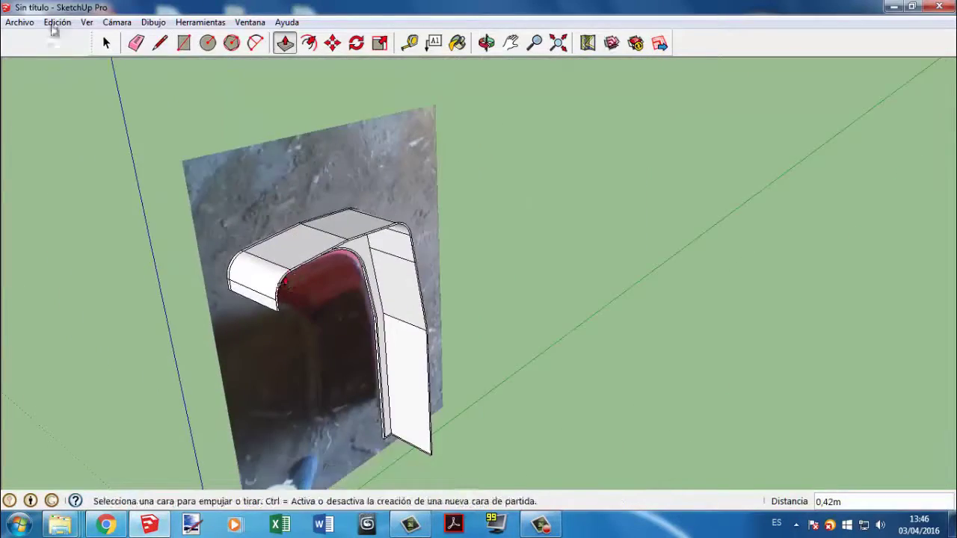
{"action": "scroll", "coordinate": [224, 254], "scroll_direction": "up", "scroll_amount": 3}
{"action": "mouse_move", "coordinate": [231, 261]}
{"action": "middle_mouse_down"}
{"action": "mouse_move", "coordinate": [317, 142]}
{"action": "mouse_move", "coordinate": [235, 225]}
{"action": "middle_mouse_up"}
{"action": "scroll", "coordinate": [235, 225], "scroll_direction": "down", "scroll_amount": 3}
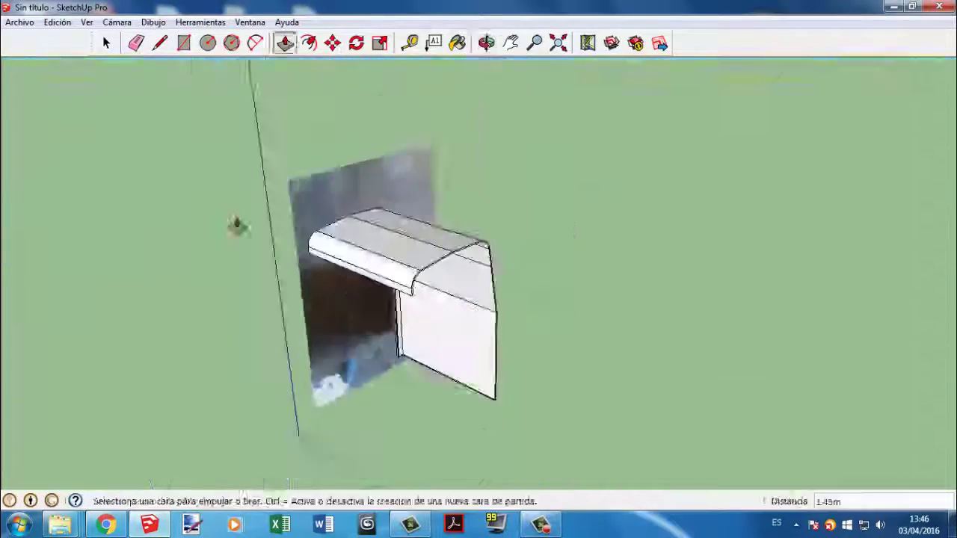
{"action": "scroll", "coordinate": [433, 279], "scroll_direction": "up", "scroll_amount": 5}
{"action": "middle_click_drag", "start_coordinate": [434, 279], "coordinate": [714, 209]}
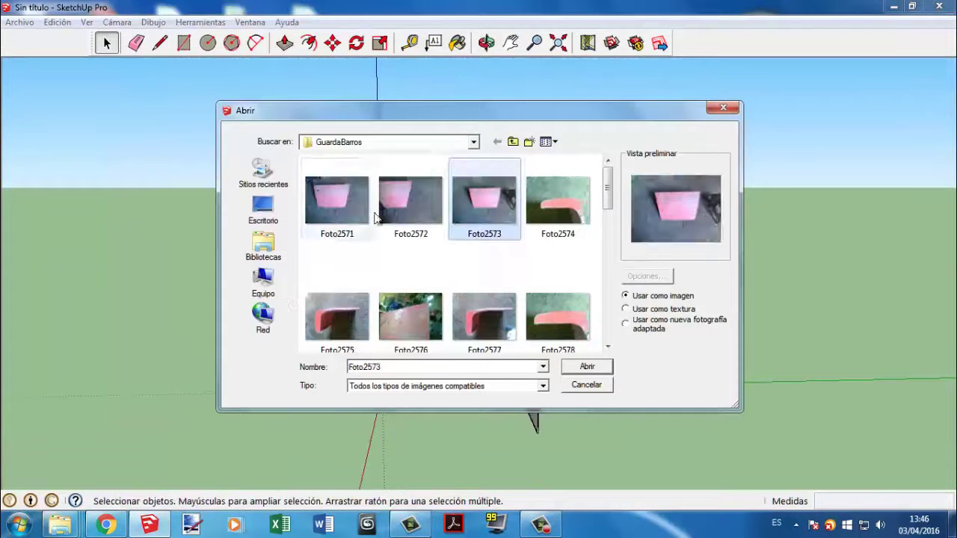
Step: Import Foto2573 as an image and place it with two corner clicks
{"action": "double_click", "coordinate": [501, 219]}
{"action": "left_click", "coordinate": [305, 371]}
{"action": "left_click", "coordinate": [617, 252]}
{"action": "scroll", "coordinate": [400, 209], "scroll_direction": "up", "scroll_amount": 2}
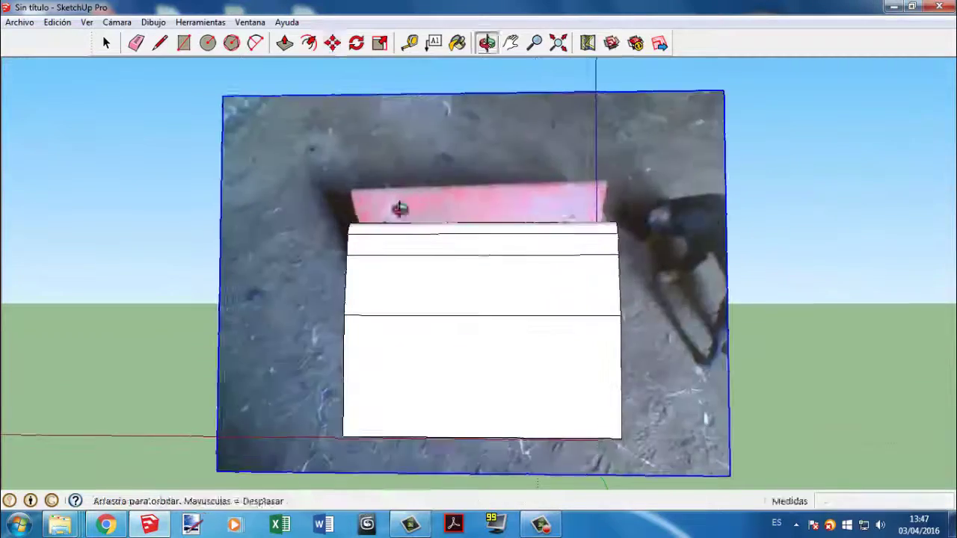
{"action": "left_click_drag", "start_coordinate": [400, 209], "coordinate": [348, 246]}
Step: Move Foto2573 behind the extruded fender and scale it down by pulling its left edge inward
{"action": "key", "text": "m"}
{"action": "middle_click_drag", "start_coordinate": [284, 207], "coordinate": [277, 191]}
{"action": "scroll", "coordinate": [278, 190], "scroll_direction": "up", "scroll_amount": 3}
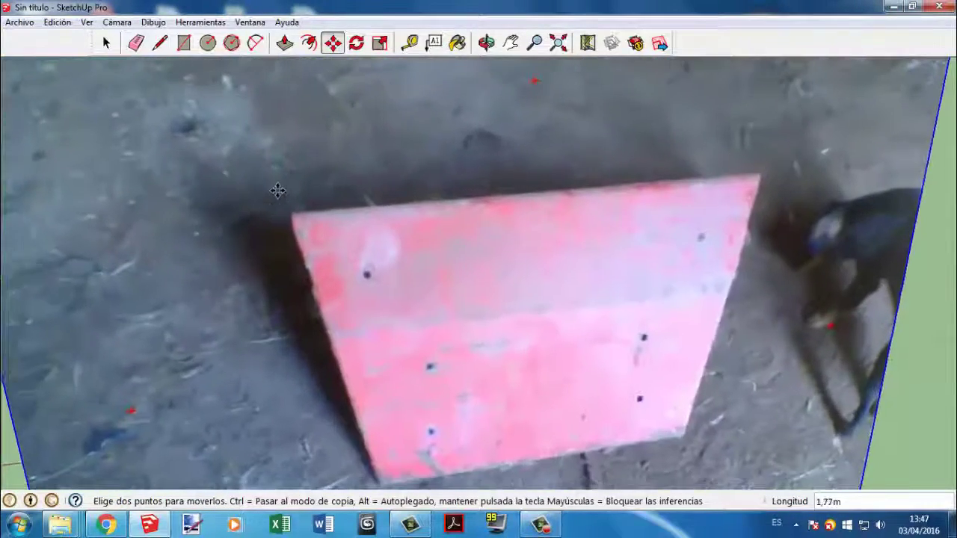
{"action": "scroll", "coordinate": [281, 196], "scroll_direction": "down", "scroll_amount": 3}
{"action": "key", "text": "s"}
{"action": "scroll", "coordinate": [228, 126], "scroll_direction": "down", "scroll_amount": 1}
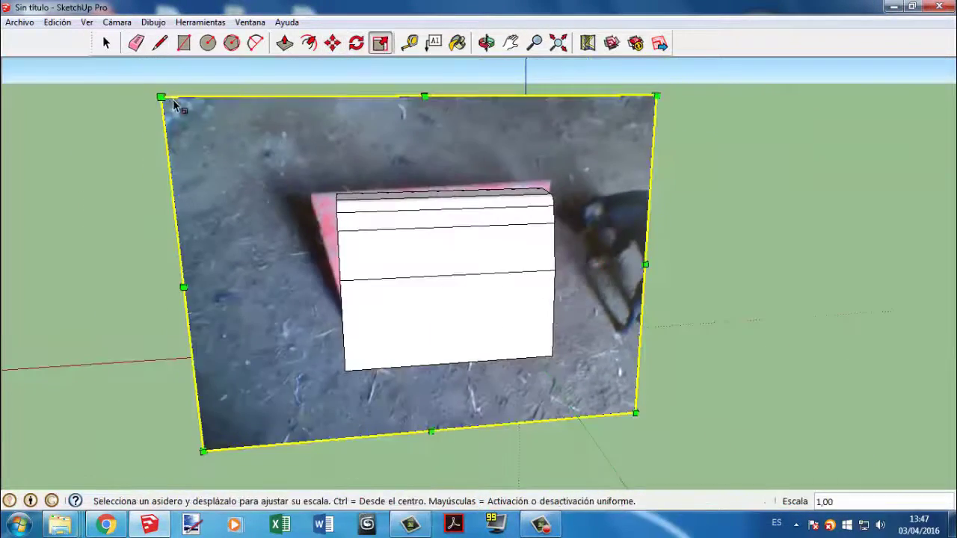
{"action": "left_click_drag", "start_coordinate": [160, 97], "coordinate": [640, 112]}
{"action": "mouse_move", "coordinate": [640, 112]}
{"action": "middle_mouse_down"}
{"action": "mouse_move", "coordinate": [378, 240]}
{"action": "mouse_move", "coordinate": [118, 79]}
{"action": "mouse_move", "coordinate": [101, 53]}
{"action": "middle_mouse_up"}
Step: Switch the face style to X-ray so the reference photo shows through the fender
{"action": "left_click", "coordinate": [104, 43]}
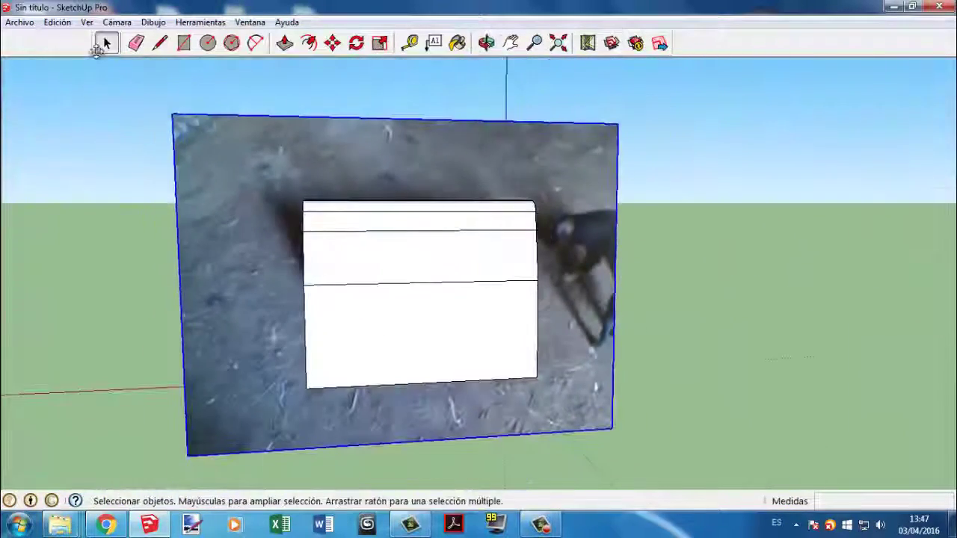
{"action": "left_click", "coordinate": [86, 21]}
{"action": "left_click", "coordinate": [262, 210]}
{"action": "scroll", "coordinate": [376, 296], "scroll_direction": "up", "scroll_amount": 1}
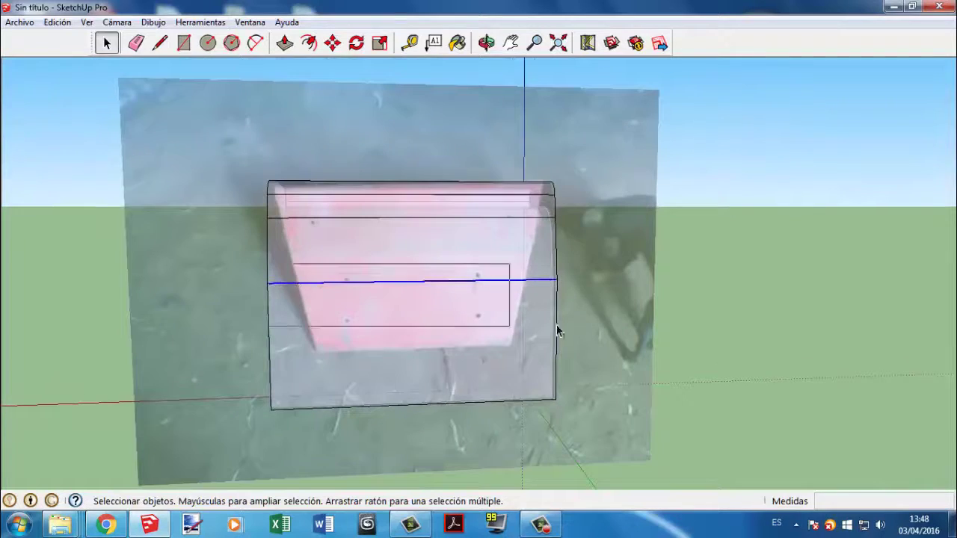
{"action": "scroll", "coordinate": [253, 293], "scroll_direction": "up", "scroll_amount": 3}
{"action": "mouse_move", "coordinate": [254, 291]}
{"action": "middle_mouse_down"}
{"action": "mouse_move", "coordinate": [305, 291]}
{"action": "mouse_move", "coordinate": [397, 199]}
{"action": "mouse_move", "coordinate": [387, 163]}
{"action": "mouse_move", "coordinate": [363, 376]}
{"action": "mouse_move", "coordinate": [352, 342]}
{"action": "mouse_move", "coordinate": [278, 232]}
{"action": "middle_mouse_up"}
Step: Rotate the fender's left side inward about its top-left corner to match the tapered board
{"action": "key", "text": "q"}
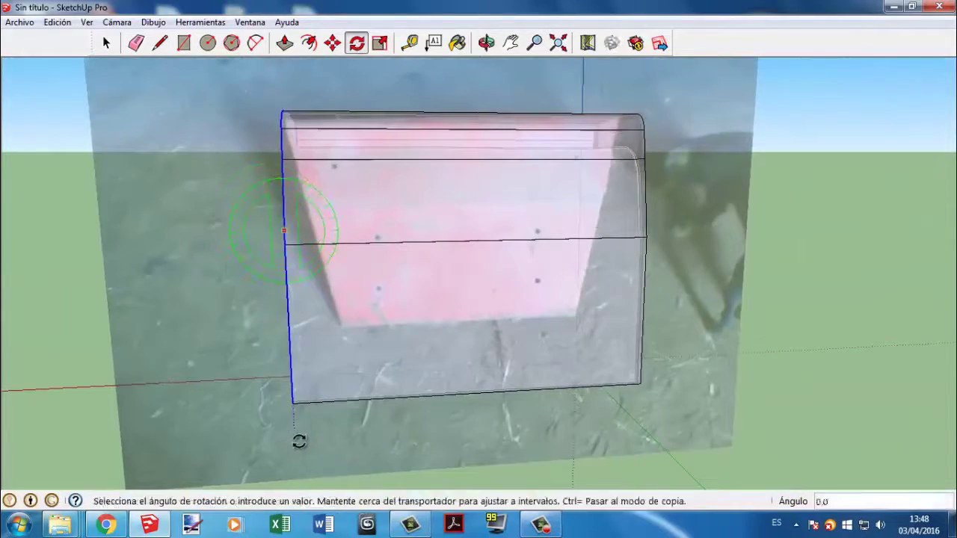
{"action": "middle_click_drag", "start_coordinate": [327, 427], "coordinate": [454, 391]}
{"action": "key", "text": "Escape"}
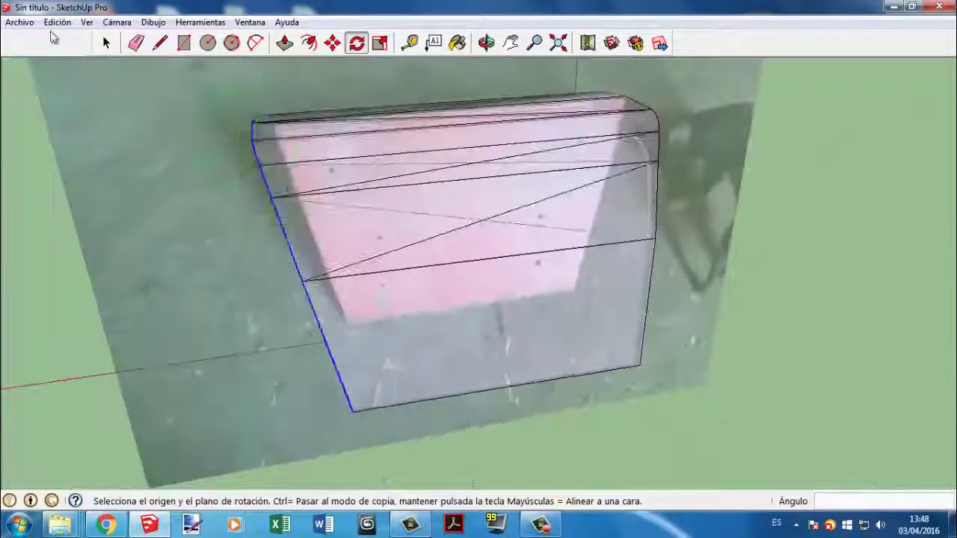
{"action": "scroll", "coordinate": [273, 103], "scroll_direction": "up", "scroll_amount": 3}
{"action": "scroll", "coordinate": [318, 105], "scroll_direction": "up", "scroll_amount": 3}
{"action": "scroll", "coordinate": [317, 106], "scroll_direction": "down", "scroll_amount": 5}
{"action": "left_click", "coordinate": [299, 102]}
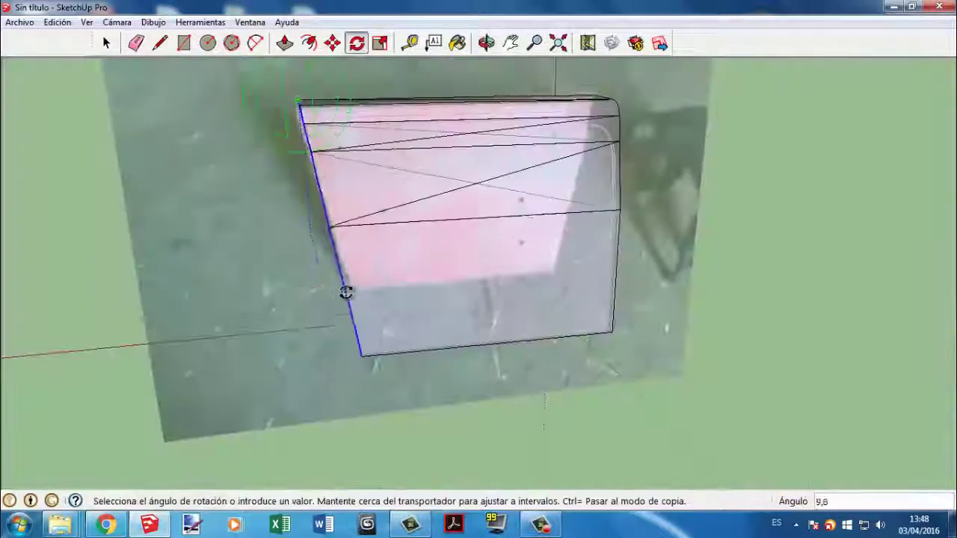
{"action": "mouse_move", "coordinate": [346, 292]}
{"action": "middle_mouse_down"}
{"action": "mouse_move", "coordinate": [363, 280]}
{"action": "mouse_move", "coordinate": [393, 216]}
{"action": "middle_mouse_up"}
{"action": "scroll", "coordinate": [393, 216], "scroll_direction": "down", "scroll_amount": 3}
Step: Rotate the right side inward about its top-right corner, forming the trapezoid seen in Foto2573
{"action": "key", "text": "space"}
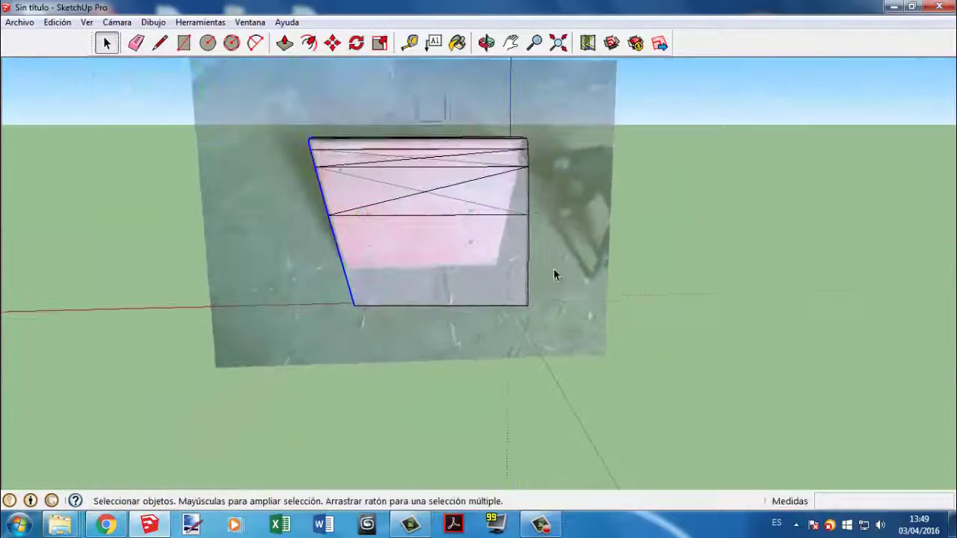
{"action": "key", "text": "q"}
{"action": "scroll", "coordinate": [524, 140], "scroll_direction": "up", "scroll_amount": 3}
{"action": "left_click", "coordinate": [523, 133]}
{"action": "scroll", "coordinate": [525, 131], "scroll_direction": "down", "scroll_amount": 3}
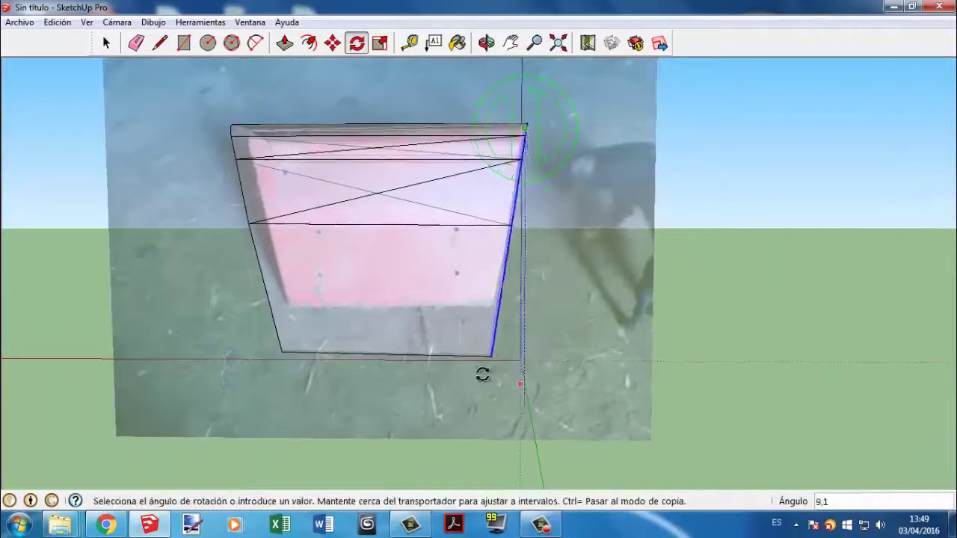
{"action": "scroll", "coordinate": [471, 331], "scroll_direction": "down", "scroll_amount": 3}
{"action": "middle_click_drag", "start_coordinate": [470, 331], "coordinate": [581, 101]}
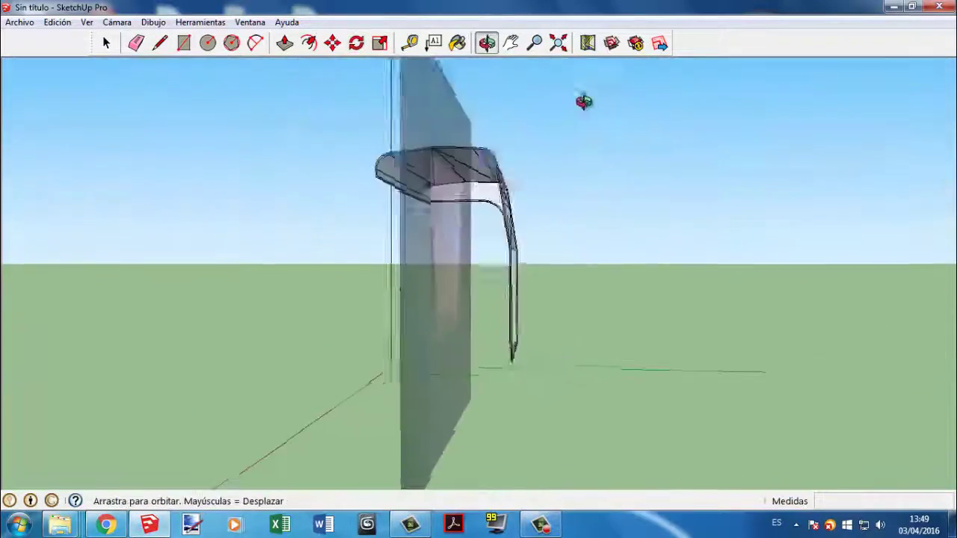
{"action": "scroll", "coordinate": [287, 205], "scroll_direction": "up", "scroll_amount": 3}
{"action": "mouse_move", "coordinate": [286, 205]}
{"action": "middle_mouse_down"}
{"action": "mouse_move", "coordinate": [186, 232]}
{"action": "mouse_move", "coordinate": [299, 247]}
{"action": "middle_mouse_up"}
{"action": "key", "text": "s"}
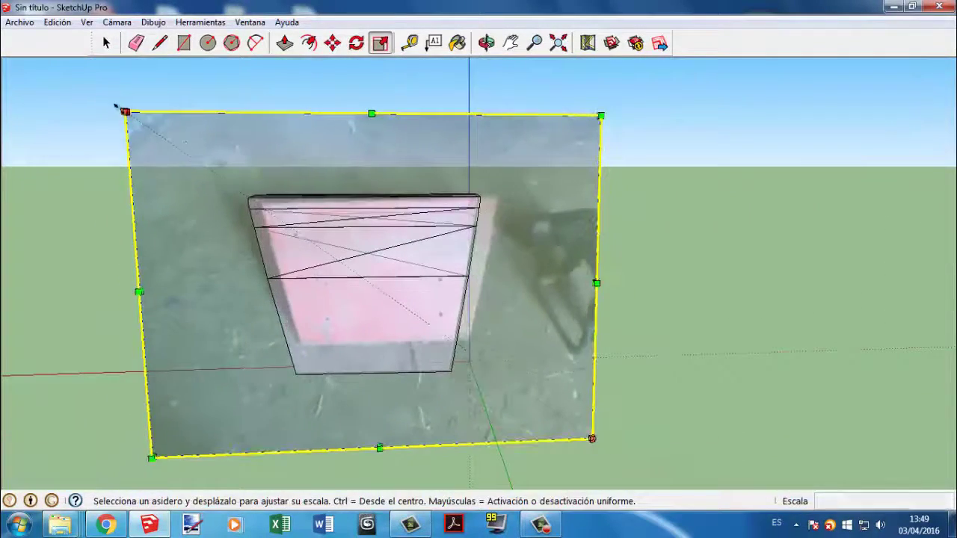
Step: Scale the reference photo down so it fits behind the fender
{"action": "middle_click_drag", "start_coordinate": [314, 187], "coordinate": [90, 41]}
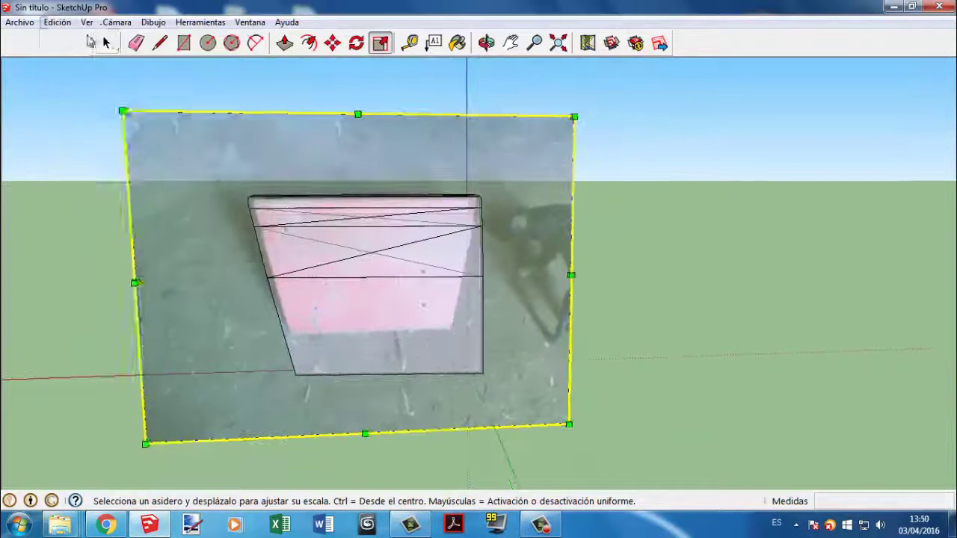
{"action": "middle_click_drag", "start_coordinate": [296, 372], "coordinate": [364, 204]}
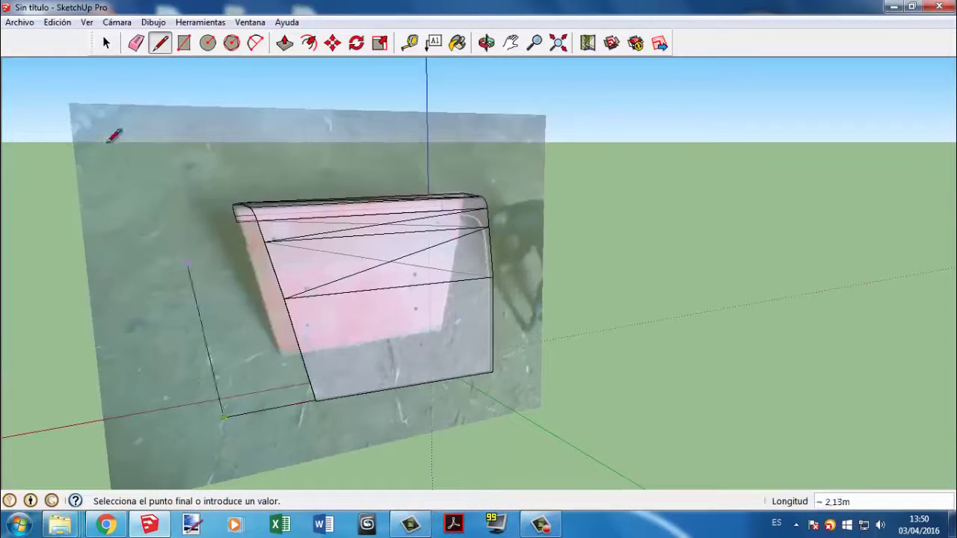
{"action": "mouse_move", "coordinate": [114, 135]}
{"action": "middle_mouse_down"}
{"action": "mouse_move", "coordinate": [239, 203]}
{"action": "mouse_move", "coordinate": [258, 357]}
{"action": "mouse_move", "coordinate": [442, 306]}
{"action": "mouse_move", "coordinate": [327, 347]}
{"action": "mouse_move", "coordinate": [317, 339]}
{"action": "middle_mouse_up"}
{"action": "key", "text": "space"}
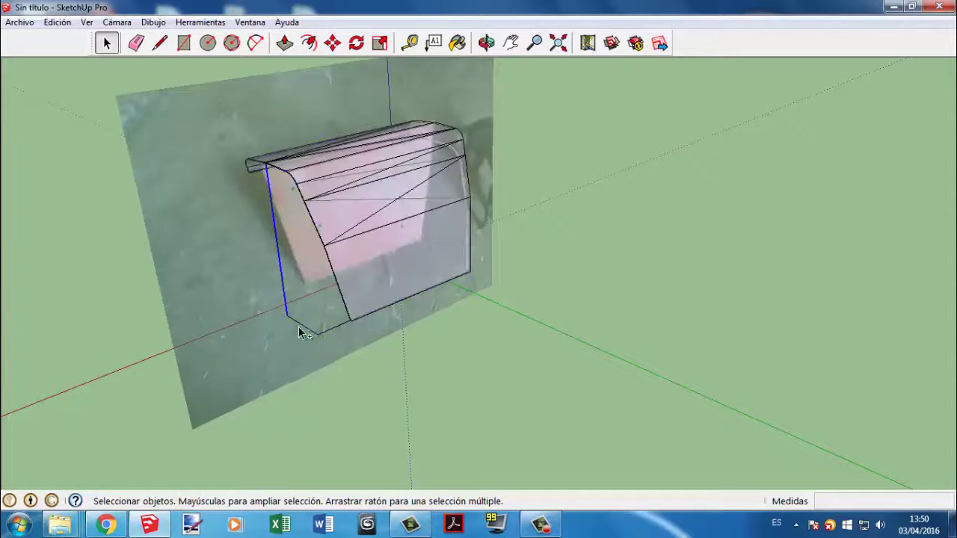
Step: Move the tall box to the right of the fender
{"action": "middle_click_drag", "start_coordinate": [324, 80], "coordinate": [561, 262]}
{"action": "key", "text": "m"}
{"action": "left_click_drag", "start_coordinate": [561, 262], "coordinate": [620, 249]}
{"action": "right_click", "coordinate": [620, 249]}
{"action": "key", "text": "Escape"}
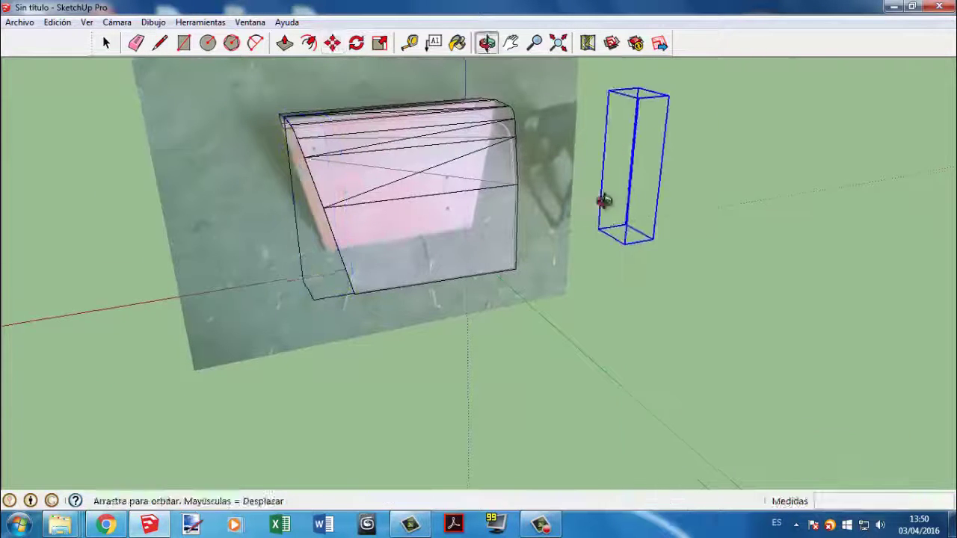
Step: Flip the box group along two axes, then undo the second flip
{"action": "middle_click_drag", "start_coordinate": [604, 203], "coordinate": [697, 407]}
{"action": "right_click", "coordinate": [669, 264]}
{"action": "left_click", "coordinate": [848, 467]}
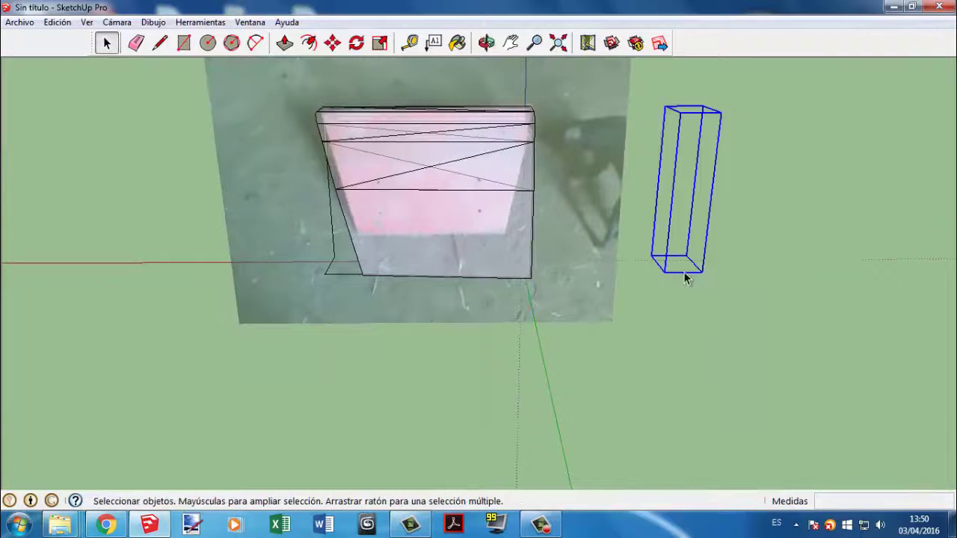
{"action": "right_click", "coordinate": [684, 270]}
{"action": "left_click", "coordinate": [619, 493]}
{"action": "left_click", "coordinate": [64, 27]}
{"action": "left_click", "coordinate": [82, 36]}
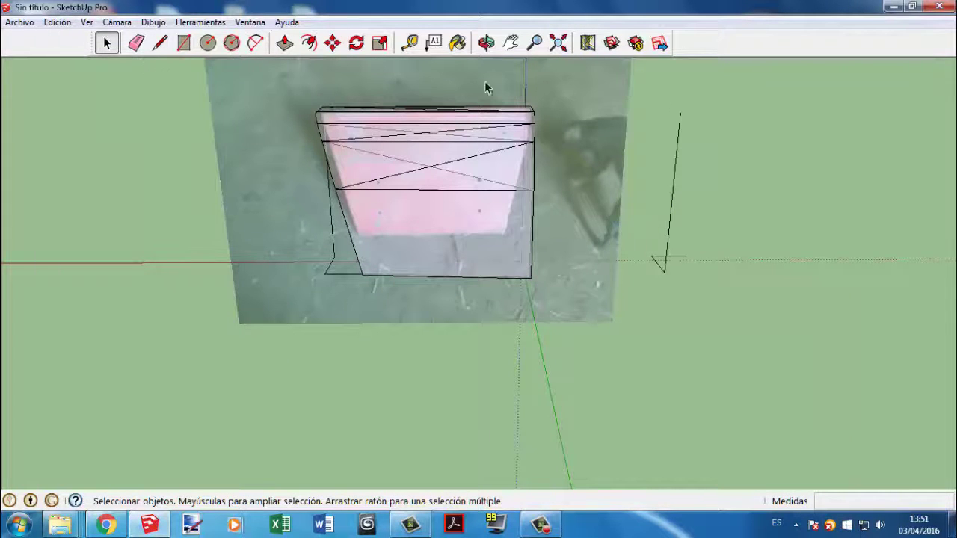
Step: Move the line figure inside the pink box
{"action": "middle_click_drag", "start_coordinate": [685, 121], "coordinate": [740, 127]}
{"action": "middle_click_drag", "start_coordinate": [747, 222], "coordinate": [411, 140]}
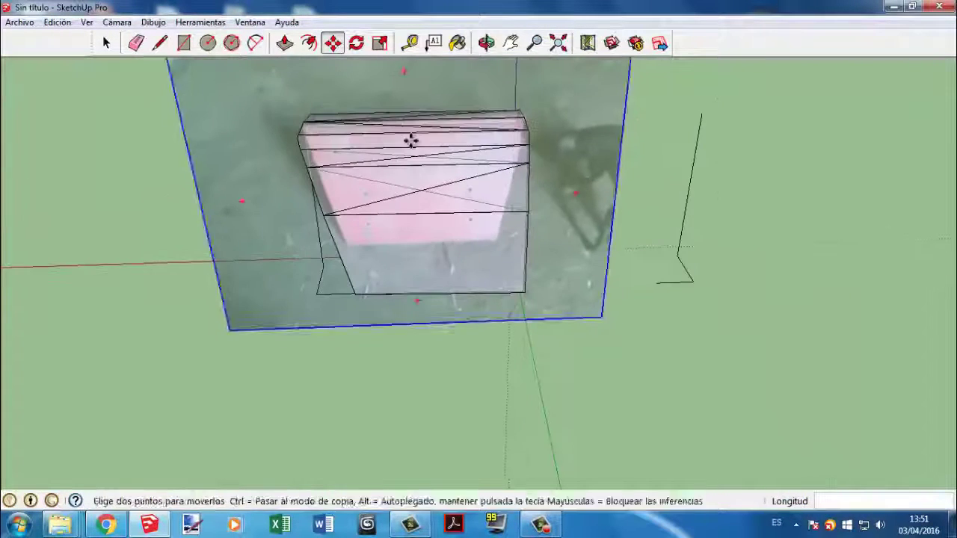
{"action": "scroll", "coordinate": [677, 128], "scroll_direction": "up", "scroll_amount": 3}
{"action": "left_click", "coordinate": [677, 128]}
{"action": "scroll", "coordinate": [371, 128], "scroll_direction": "up", "scroll_amount": 3}
{"action": "left_click", "coordinate": [371, 127]}
{"action": "scroll", "coordinate": [510, 124], "scroll_direction": "down", "scroll_amount": 4}
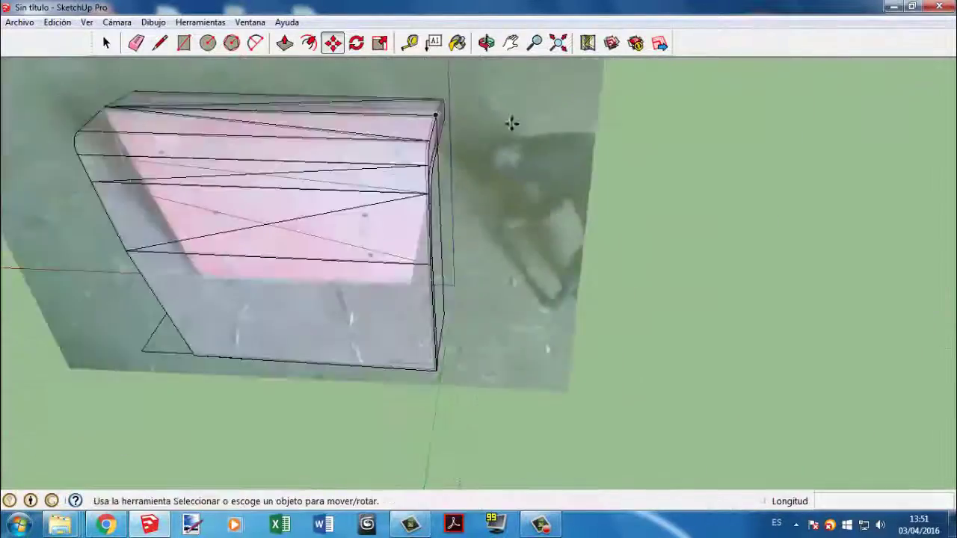
{"action": "key", "text": "space"}
{"action": "mouse_move", "coordinate": [437, 270]}
{"action": "middle_mouse_down"}
{"action": "mouse_move", "coordinate": [341, 184]}
{"action": "mouse_move", "coordinate": [267, 220]}
{"action": "mouse_move", "coordinate": [568, 145]}
{"action": "mouse_move", "coordinate": [295, 267]}
{"action": "middle_mouse_up"}
Step: Undo the last two changes with Edit > Undo
{"action": "left_click", "coordinate": [57, 22]}
{"action": "left_click", "coordinate": [45, 41]}
{"action": "left_click", "coordinate": [57, 21]}
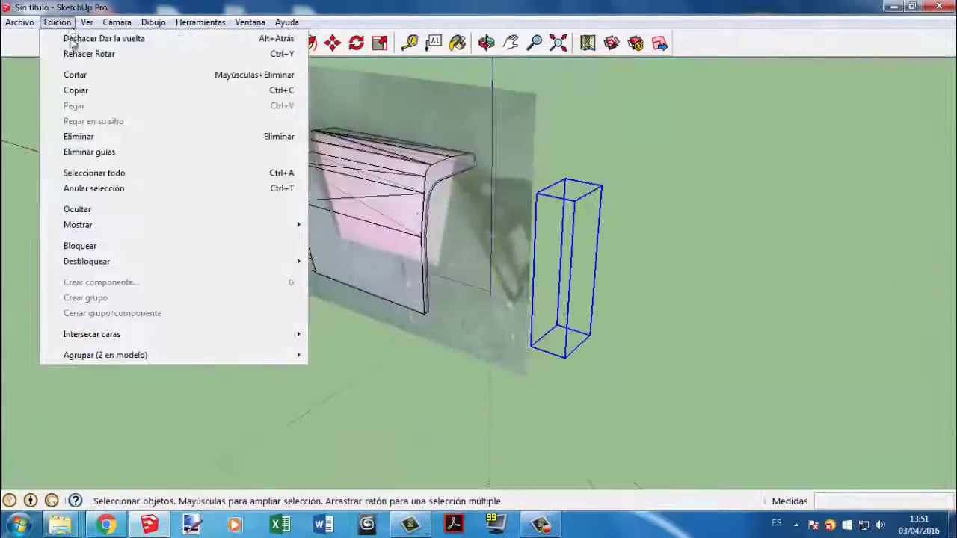
{"action": "left_click", "coordinate": [45, 40]}
{"action": "key", "text": "m"}
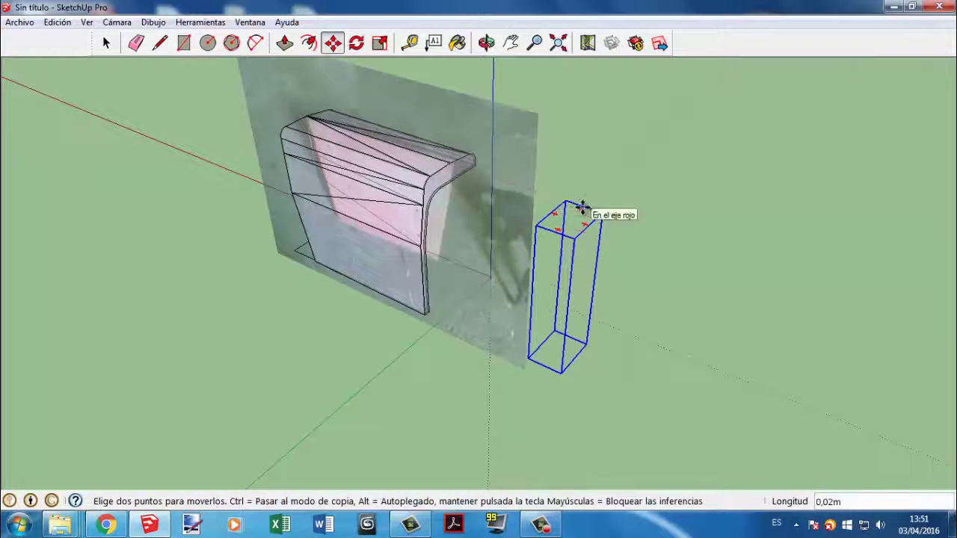
Step: Flip the box group three times along different axes
{"action": "mouse_move", "coordinate": [410, 354]}
{"action": "middle_mouse_down"}
{"action": "mouse_move", "coordinate": [560, 310]}
{"action": "mouse_move", "coordinate": [379, 299]}
{"action": "middle_mouse_up"}
{"action": "right_click", "coordinate": [549, 193]}
{"action": "left_click", "coordinate": [676, 405]}
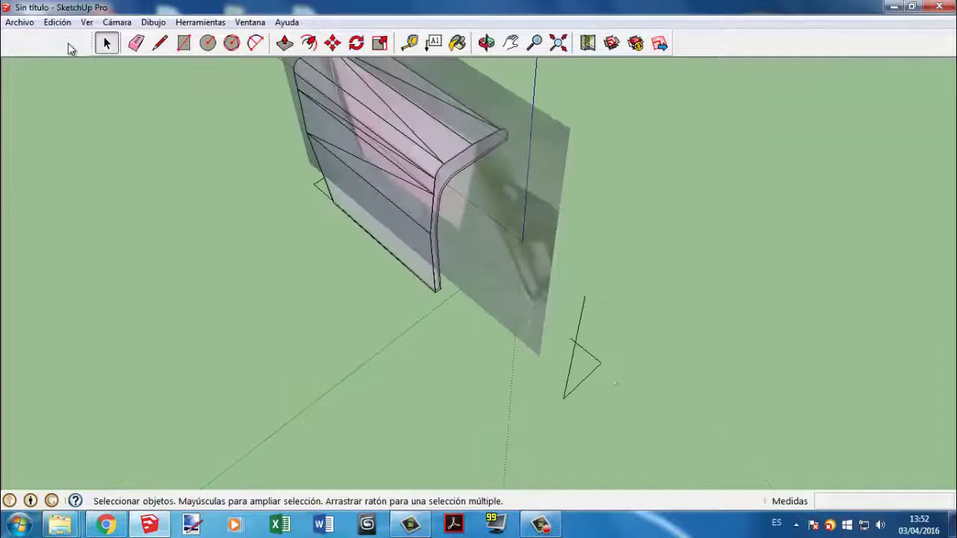
{"action": "right_click", "coordinate": [609, 359]}
{"action": "left_click", "coordinate": [70, 81]}
{"action": "right_click", "coordinate": [579, 344]}
{"action": "left_click", "coordinate": [480, 413]}
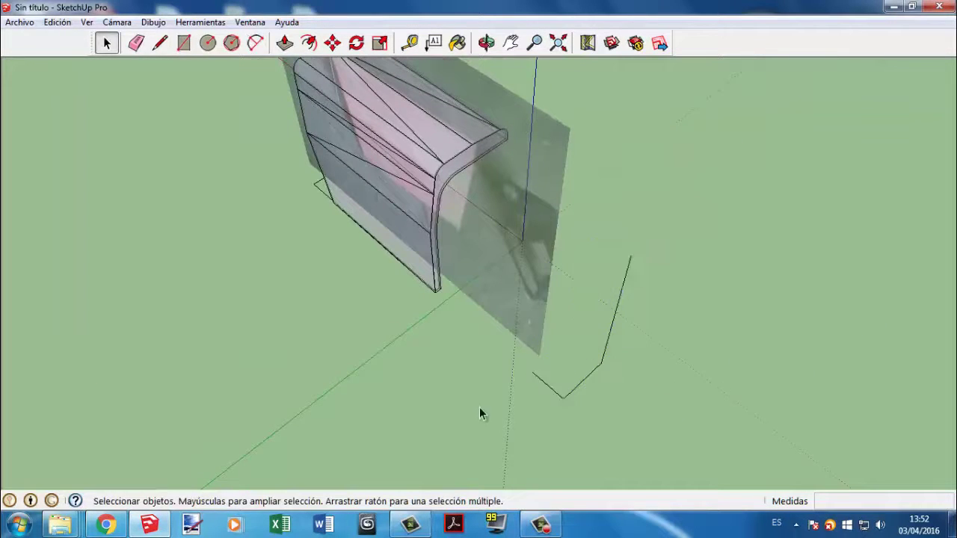
Step: Move the box group by its corner to the photo wall corner
{"action": "middle_click_drag", "start_coordinate": [480, 413], "coordinate": [604, 340]}
{"action": "left_click", "coordinate": [598, 356]}
{"action": "scroll", "coordinate": [416, 367], "scroll_direction": "up", "scroll_amount": 3}
{"action": "scroll", "coordinate": [452, 355], "scroll_direction": "down", "scroll_amount": 1}
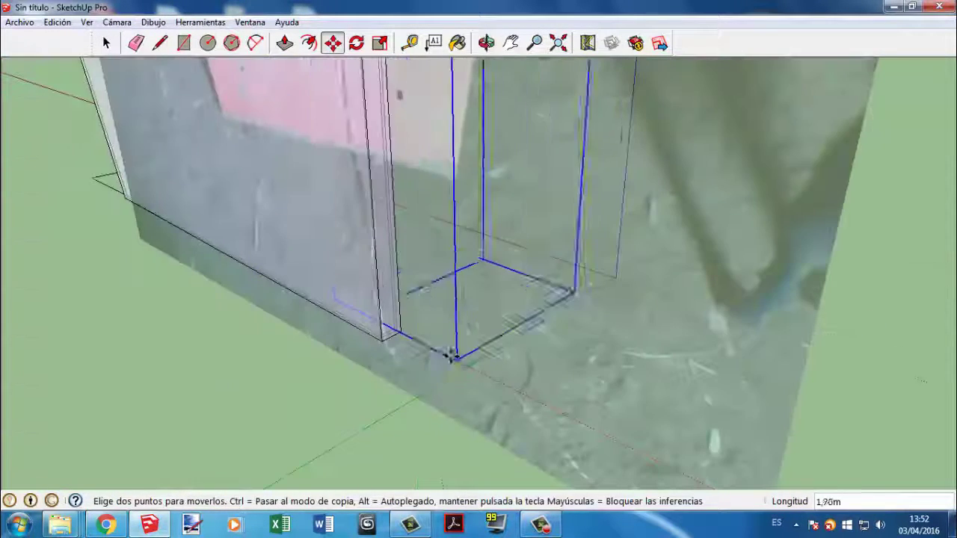
{"action": "mouse_move", "coordinate": [404, 343]}
{"action": "middle_mouse_down"}
{"action": "mouse_move", "coordinate": [478, 367]}
{"action": "mouse_move", "coordinate": [546, 339]}
{"action": "mouse_move", "coordinate": [395, 273]}
{"action": "middle_mouse_up"}
{"action": "key", "text": "space"}
Step: Rotate the side piece about its bottom corner into line with the fender
{"action": "scroll", "coordinate": [443, 83], "scroll_direction": "up", "scroll_amount": 2}
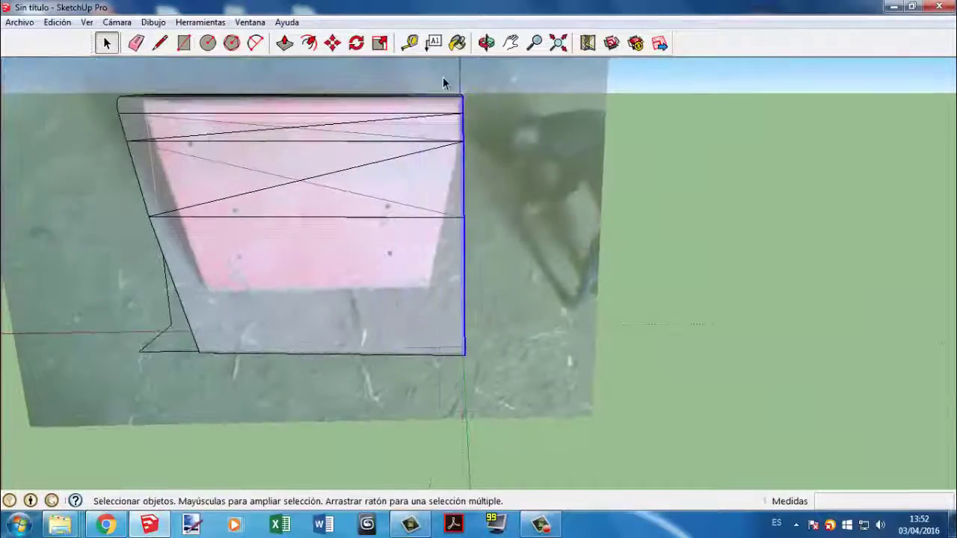
{"action": "left_click", "coordinate": [356, 42]}
{"action": "scroll", "coordinate": [474, 100], "scroll_direction": "up", "scroll_amount": 3}
{"action": "left_click", "coordinate": [396, 379]}
{"action": "middle_click_drag", "start_coordinate": [395, 378], "coordinate": [337, 364]}
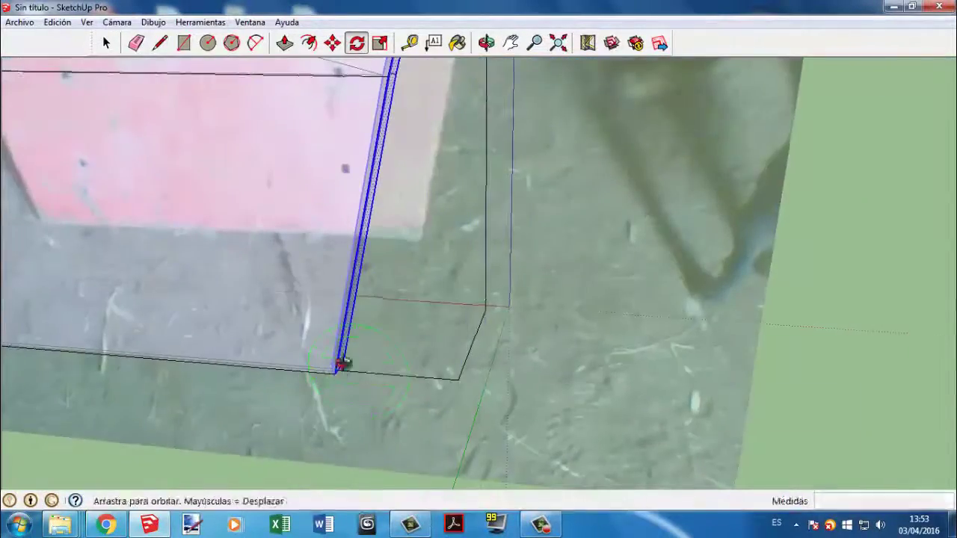
{"action": "key", "text": "space"}
{"action": "scroll", "coordinate": [117, 97], "scroll_direction": "down", "scroll_amount": 3}
Step: Delete the reference photo wall, leaving only the white fender
{"action": "mouse_move", "coordinate": [118, 97]}
{"action": "middle_mouse_down"}
{"action": "mouse_move", "coordinate": [324, 145]}
{"action": "mouse_move", "coordinate": [391, 365]}
{"action": "middle_mouse_up"}
{"action": "scroll", "coordinate": [226, 263], "scroll_direction": "down", "scroll_amount": 3}
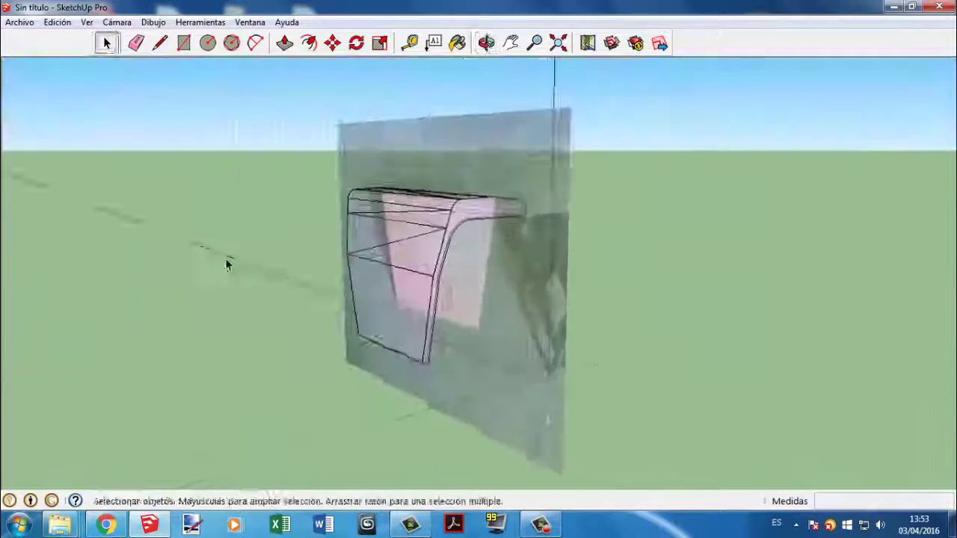
{"action": "scroll", "coordinate": [334, 228], "scroll_direction": "up", "scroll_amount": 3}
{"action": "left_click", "coordinate": [423, 166]}
{"action": "key", "text": "Delete"}
{"action": "mouse_move", "coordinate": [423, 167]}
{"action": "middle_mouse_down"}
{"action": "mouse_move", "coordinate": [587, 175]}
{"action": "mouse_move", "coordinate": [224, 89]}
{"action": "middle_mouse_up"}
Step: Import a front-on fender photo from the GuardaBarros folder and place it above the fender
{"action": "left_click", "coordinate": [86, 22]}
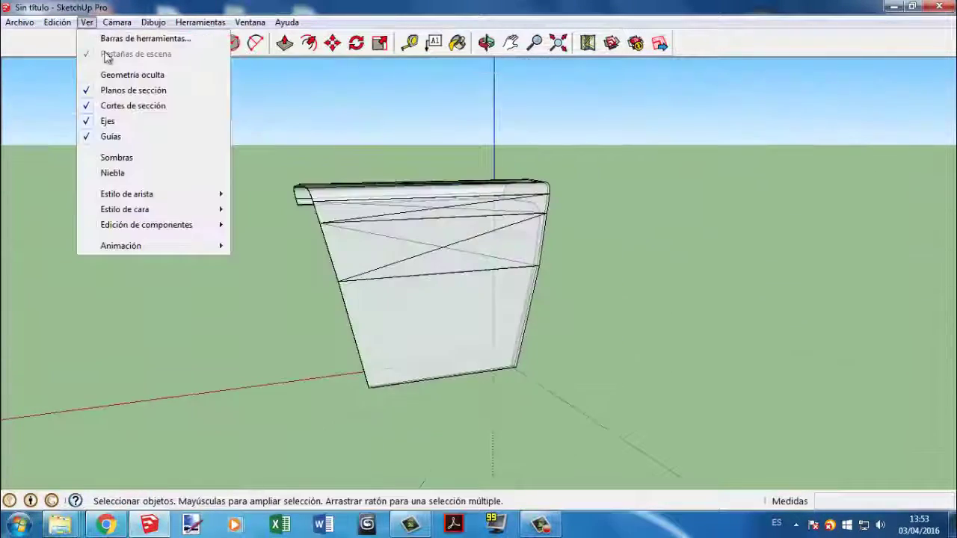
{"action": "left_click", "coordinate": [263, 243]}
{"action": "middle_click_drag", "start_coordinate": [263, 243], "coordinate": [357, 278]}
{"action": "left_click", "coordinate": [20, 22]}
{"action": "left_click", "coordinate": [62, 226]}
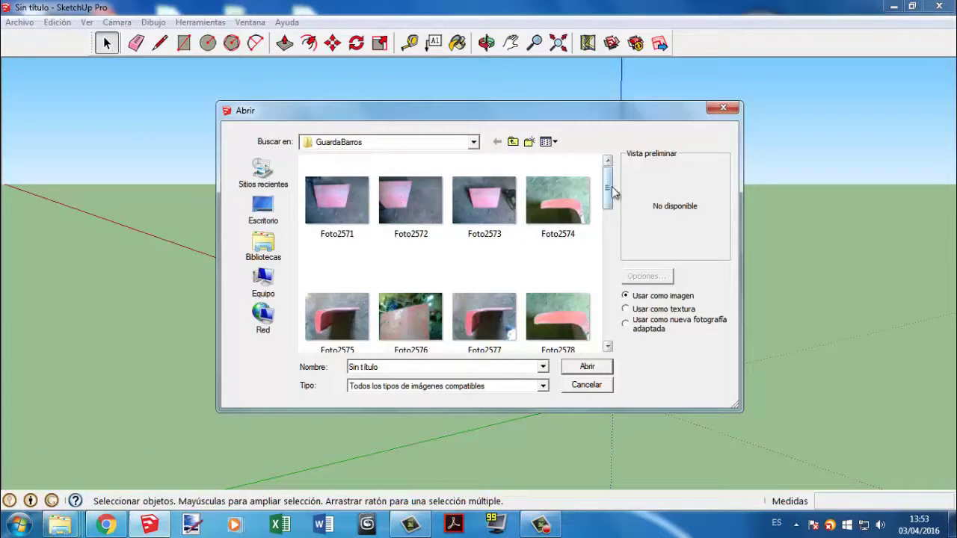
{"action": "left_click_drag", "start_coordinate": [608, 192], "coordinate": [608, 214]}
{"action": "scroll", "coordinate": [525, 254], "scroll_direction": "up", "scroll_amount": 1}
{"action": "double_click", "coordinate": [524, 251]}
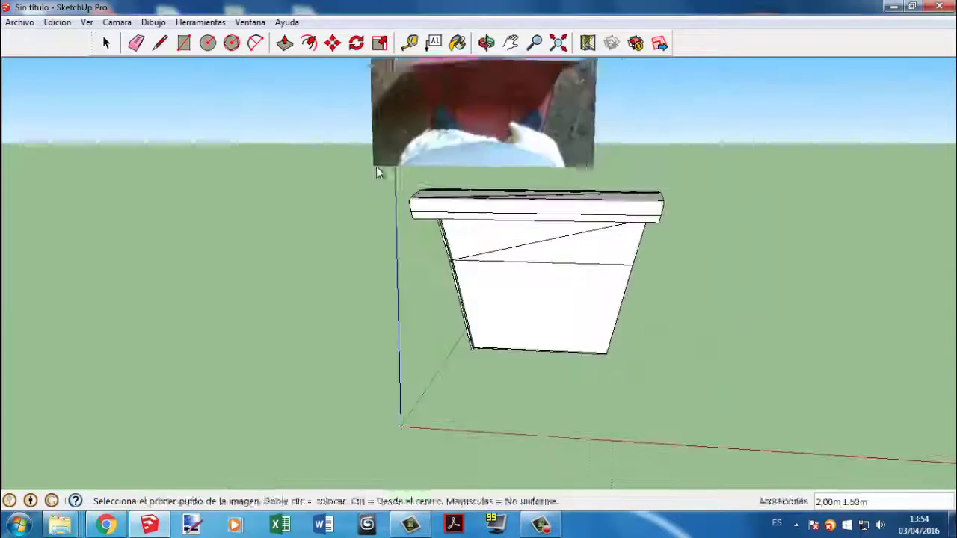
{"action": "double_click", "coordinate": [376, 170]}
{"action": "middle_click_drag", "start_coordinate": [523, 231], "coordinate": [489, 272]}
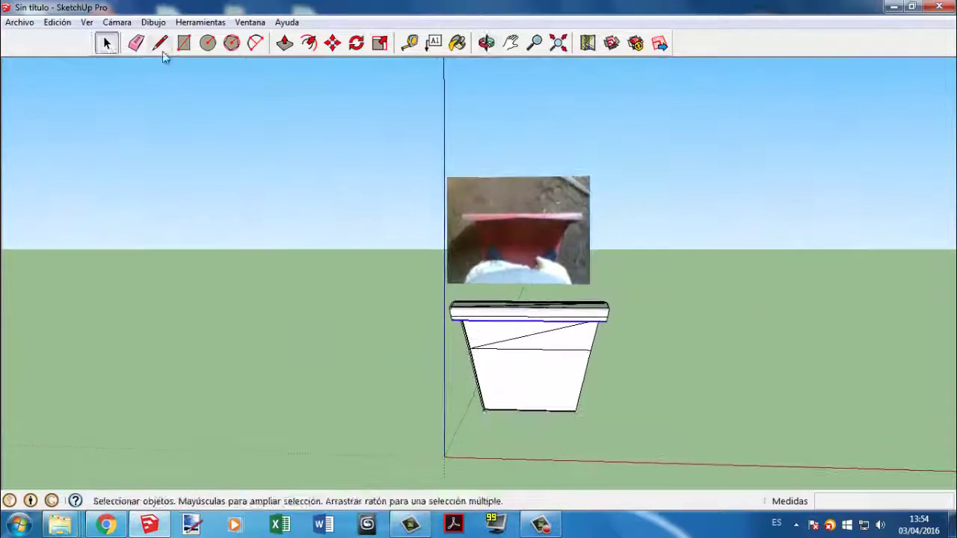
Step: Move the imported photo panel alongside the fender
{"action": "left_click", "coordinate": [183, 42]}
{"action": "middle_click_drag", "start_coordinate": [231, 187], "coordinate": [367, 79]}
{"action": "key", "text": "space"}
{"action": "key", "text": "m"}
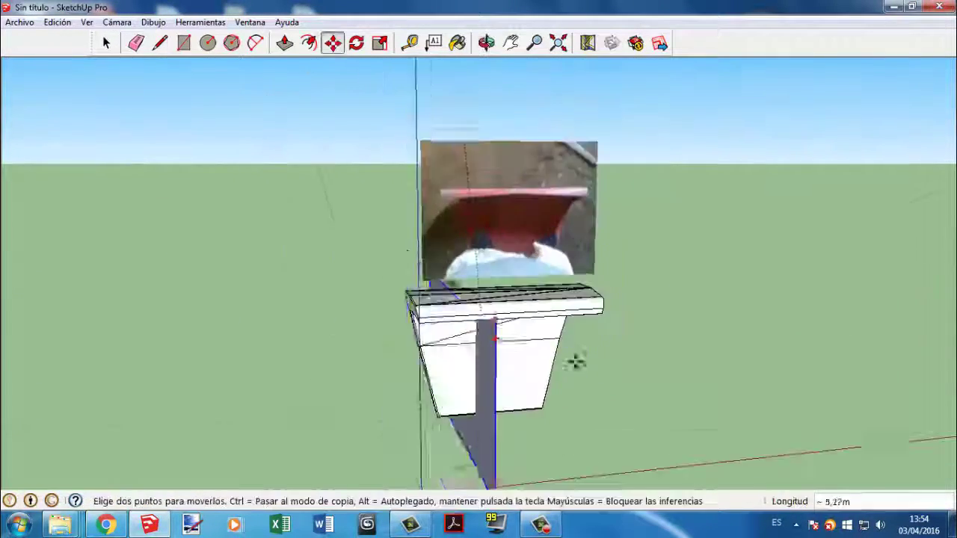
{"action": "middle_click_drag", "start_coordinate": [575, 362], "coordinate": [382, 278]}
{"action": "left_click", "coordinate": [382, 278]}
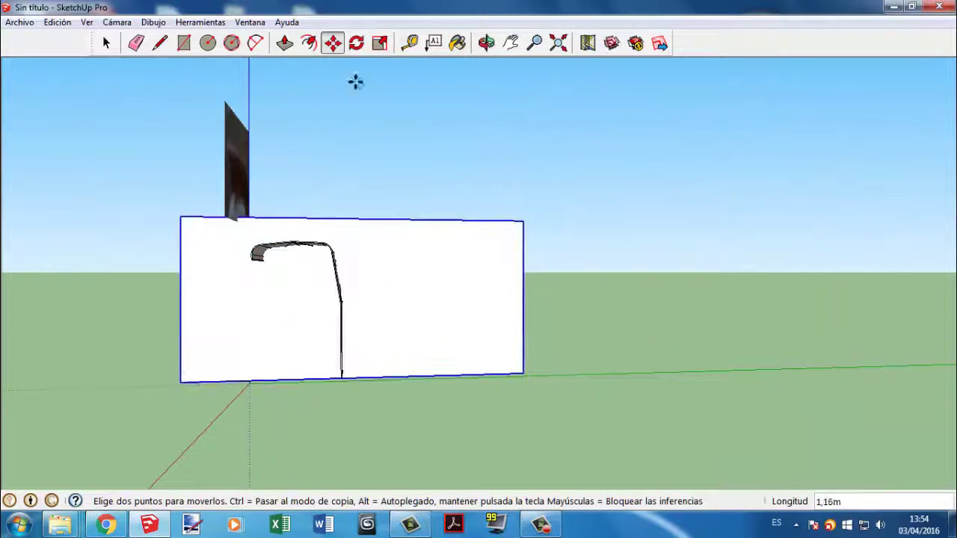
Step: Scale the photo panel narrower to fit the fender's width
{"action": "key", "text": "s"}
{"action": "left_click_drag", "start_coordinate": [523, 297], "coordinate": [293, 276]}
{"action": "scroll", "coordinate": [214, 293], "scroll_direction": "up", "scroll_amount": 2}
{"action": "middle_click_drag", "start_coordinate": [214, 293], "coordinate": [321, 239]}
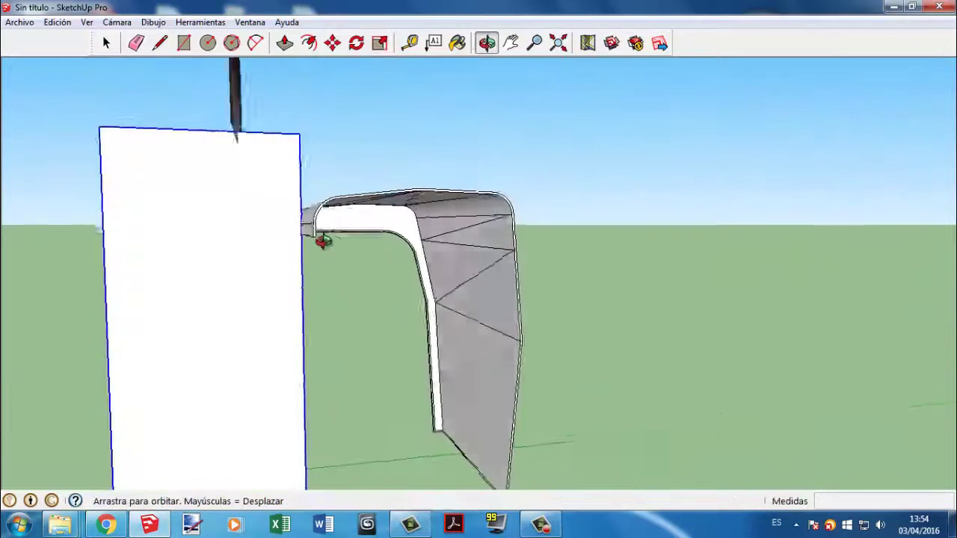
{"action": "left_click_drag", "start_coordinate": [211, 204], "coordinate": [313, 195]}
{"action": "middle_click_drag", "start_coordinate": [314, 194], "coordinate": [322, 324]}
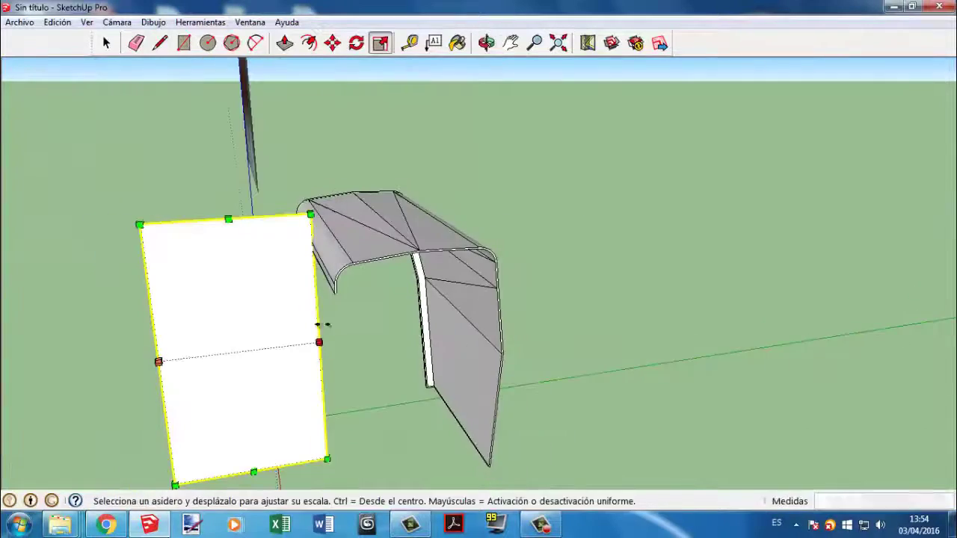
{"action": "mouse_move", "coordinate": [357, 260]}
{"action": "middle_mouse_down"}
{"action": "mouse_move", "coordinate": [252, 224]}
{"action": "mouse_move", "coordinate": [317, 243]}
{"action": "middle_mouse_up"}
{"action": "key", "text": "space"}
Step: Intersect the panel face with the fender model to cut the curved flange
{"action": "right_click", "coordinate": [317, 243]}
{"action": "left_click", "coordinate": [351, 309]}
{"action": "right_click", "coordinate": [285, 269]}
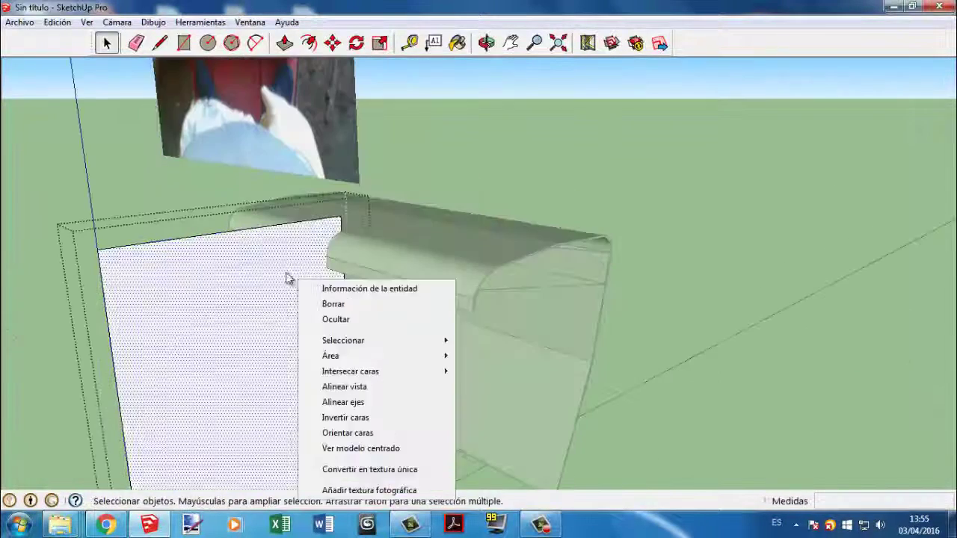
{"action": "left_click", "coordinate": [482, 407]}
{"action": "right_click", "coordinate": [293, 259]}
{"action": "left_click", "coordinate": [495, 417]}
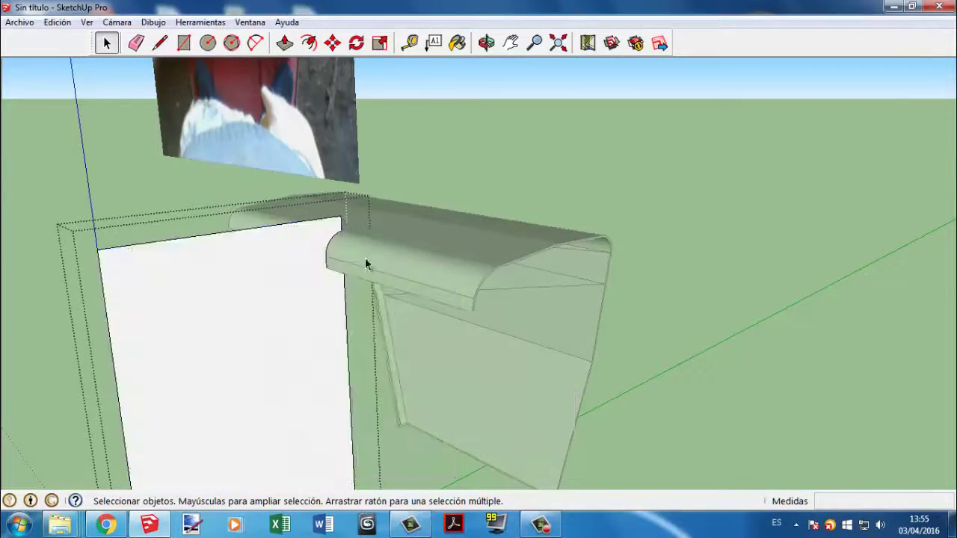
{"action": "mouse_move", "coordinate": [367, 262]}
{"action": "middle_mouse_down"}
{"action": "mouse_move", "coordinate": [376, 238]}
{"action": "mouse_move", "coordinate": [703, 137]}
{"action": "mouse_move", "coordinate": [391, 242]}
{"action": "mouse_move", "coordinate": [329, 387]}
{"action": "mouse_move", "coordinate": [382, 272]}
{"action": "middle_mouse_up"}
Step: Select everything in the model and check it from the front and an angled view
{"action": "key", "text": "ctrl+a"}
{"action": "mouse_move", "coordinate": [529, 161]}
{"action": "middle_mouse_down"}
{"action": "mouse_move", "coordinate": [625, 374]}
{"action": "mouse_move", "coordinate": [306, 352]}
{"action": "mouse_move", "coordinate": [500, 314]}
{"action": "mouse_move", "coordinate": [618, 200]}
{"action": "mouse_move", "coordinate": [399, 324]}
{"action": "mouse_move", "coordinate": [442, 331]}
{"action": "mouse_move", "coordinate": [470, 368]}
{"action": "mouse_move", "coordinate": [591, 304]}
{"action": "mouse_move", "coordinate": [540, 305]}
{"action": "middle_mouse_up"}
{"action": "key", "text": "s"}
{"action": "left_click", "coordinate": [107, 45]}
{"action": "mouse_move", "coordinate": [389, 299]}
{"action": "middle_mouse_down"}
{"action": "mouse_move", "coordinate": [468, 344]}
{"action": "mouse_move", "coordinate": [427, 250]}
{"action": "mouse_move", "coordinate": [320, 316]}
{"action": "mouse_move", "coordinate": [670, 345]}
{"action": "mouse_move", "coordinate": [701, 420]}
{"action": "middle_mouse_up"}
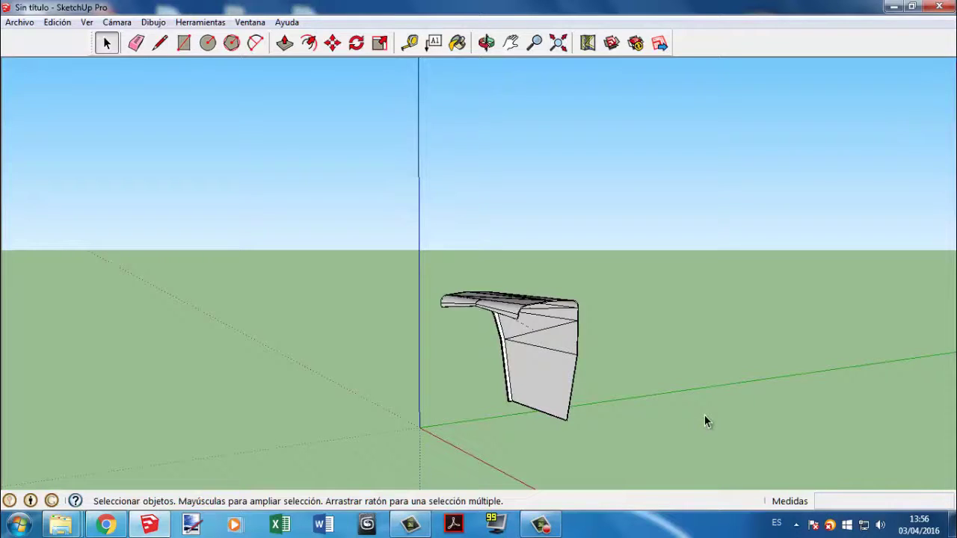
Step: Select the whole fender model
{"action": "middle_click_drag", "start_coordinate": [704, 416], "coordinate": [927, 471]}
{"action": "triple_click", "coordinate": [557, 327]}
{"action": "left_click", "coordinate": [380, 43]}
{"action": "middle_click_drag", "start_coordinate": [380, 47], "coordinate": [459, 69]}
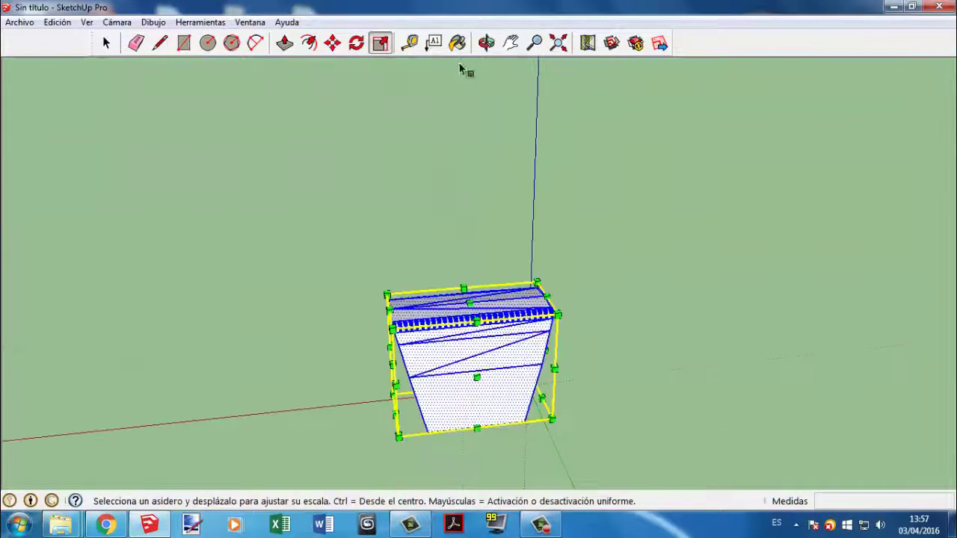
Step: Measure the fender's top edge with Tape Measure and enter 5 as its new length
{"action": "left_click", "coordinate": [410, 43]}
{"action": "middle_click_drag", "start_coordinate": [410, 42], "coordinate": [523, 299]}
{"action": "left_click", "coordinate": [345, 243]}
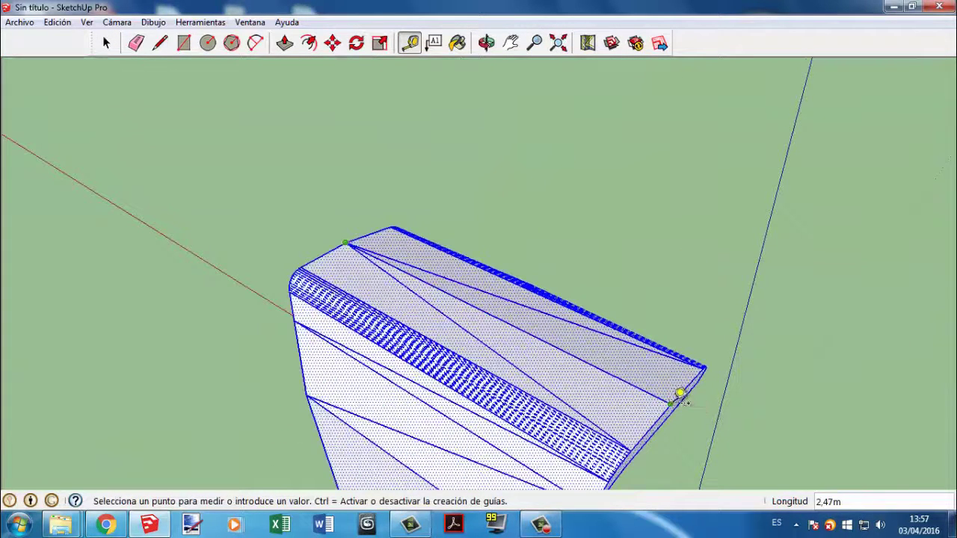
{"action": "left_click", "coordinate": [680, 396]}
{"action": "type", "text": "0.8"}
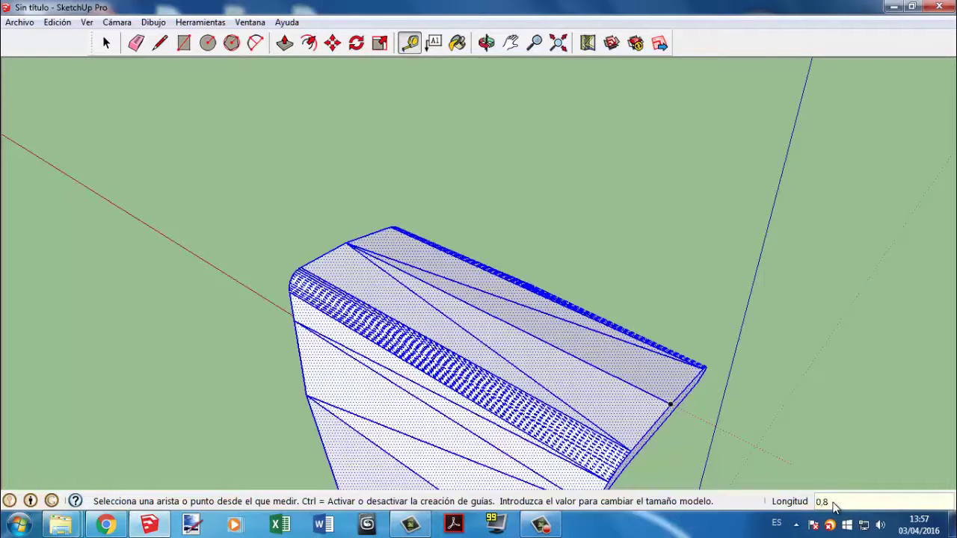
{"action": "type", "text": "5"}
{"action": "key", "text": "Return"}
Step: Re-measure the top edge, set it to 0.85 m and confirm resizing the whole model
{"action": "left_click", "coordinate": [626, 363]}
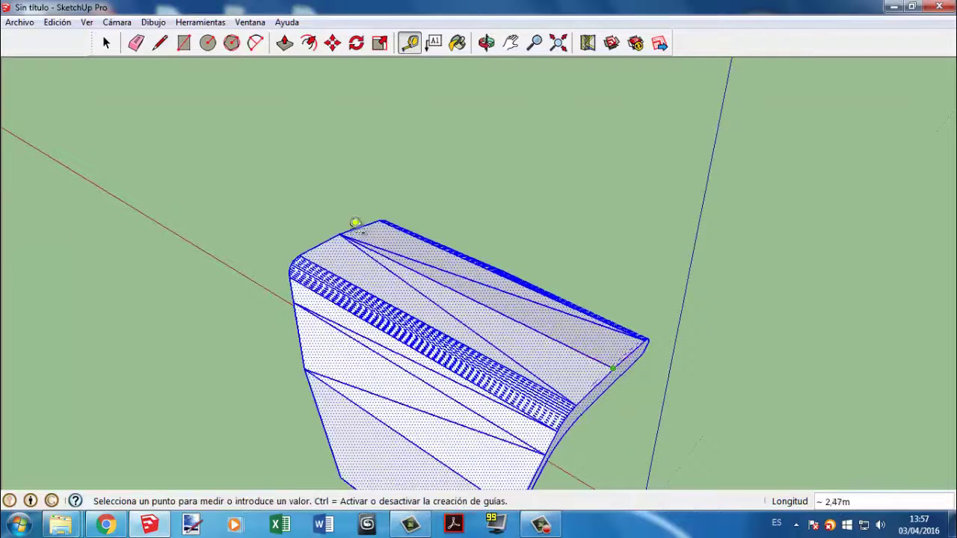
{"action": "left_click", "coordinate": [352, 223]}
{"action": "type", "text": "0,8"}
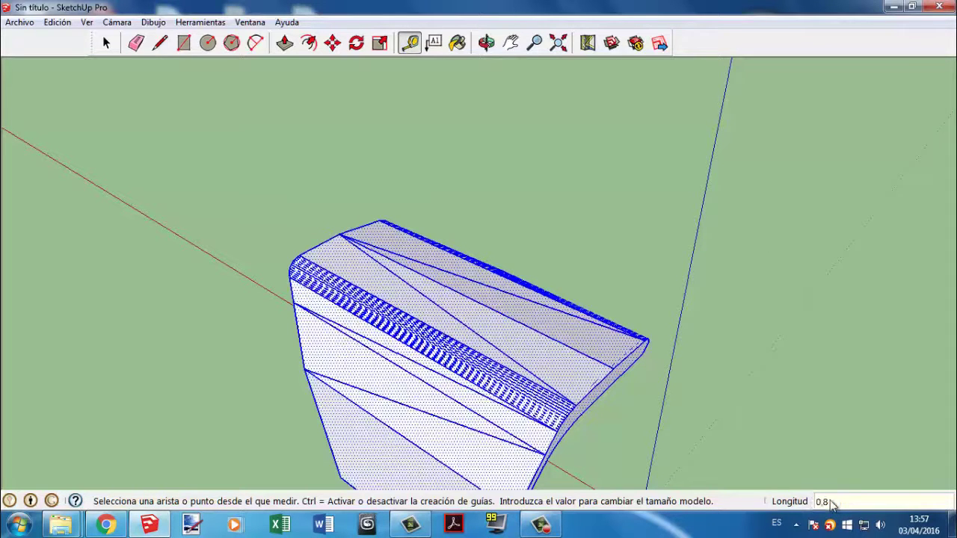
{"action": "key", "text": "Return"}
{"action": "key", "text": "Return"}
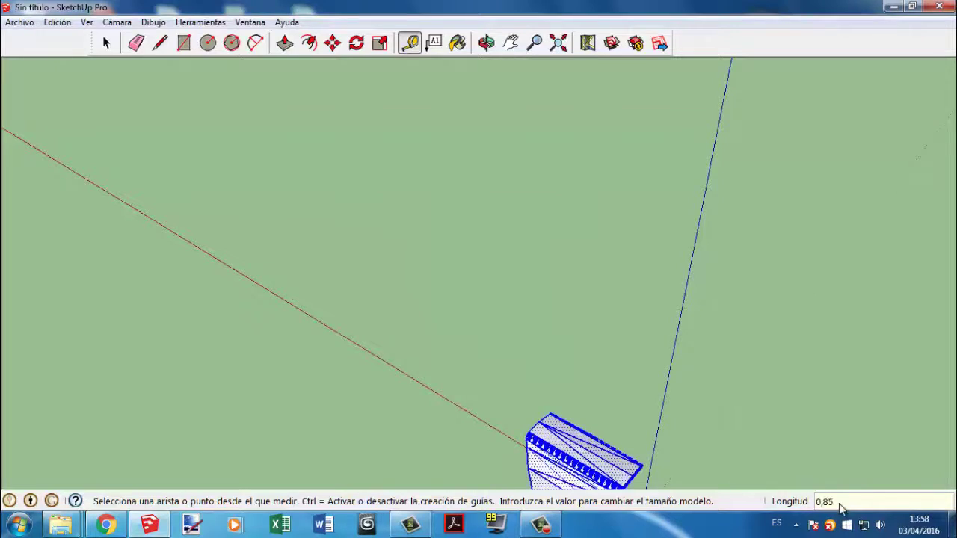
{"action": "key", "text": "Return"}
{"action": "scroll", "coordinate": [487, 284], "scroll_direction": "up", "scroll_amount": 3}
{"action": "scroll", "coordinate": [406, 207], "scroll_direction": "up", "scroll_amount": 3}
{"action": "key", "text": "space"}
{"action": "mouse_move", "coordinate": [406, 207]}
{"action": "middle_mouse_down"}
{"action": "mouse_move", "coordinate": [530, 257]}
{"action": "mouse_move", "coordinate": [589, 346]}
{"action": "mouse_move", "coordinate": [361, 149]}
{"action": "middle_mouse_up"}
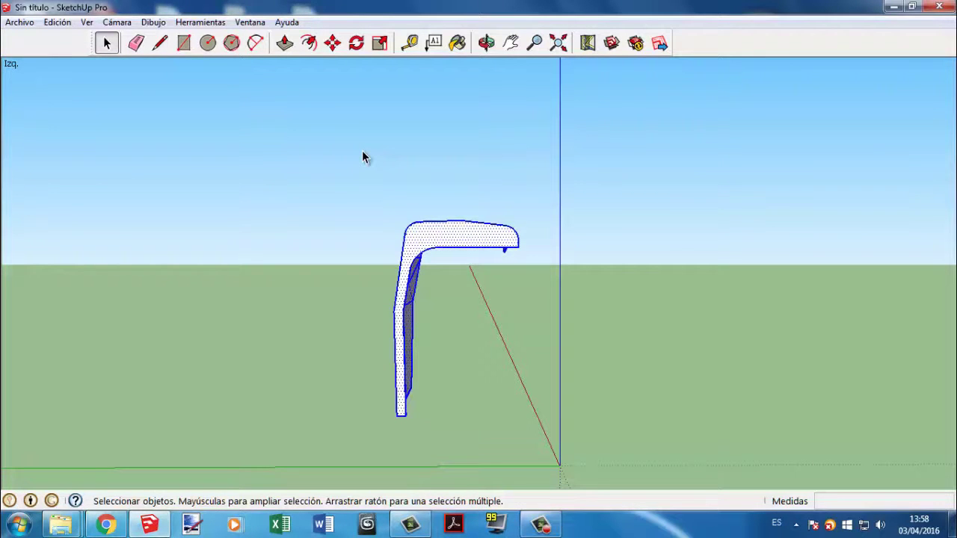
Step: Start a Tape Measure from the profile's bottom corner and orbit to see its left side face
{"action": "left_click", "coordinate": [412, 46]}
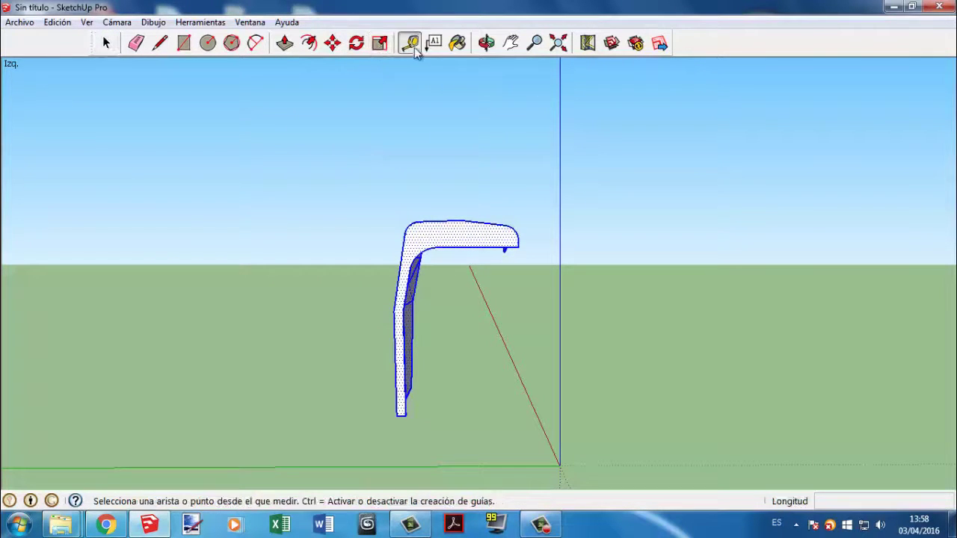
{"action": "left_click", "coordinate": [404, 414]}
{"action": "scroll", "coordinate": [412, 162], "scroll_direction": "up", "scroll_amount": 3}
{"action": "scroll", "coordinate": [399, 150], "scroll_direction": "up", "scroll_amount": 2}
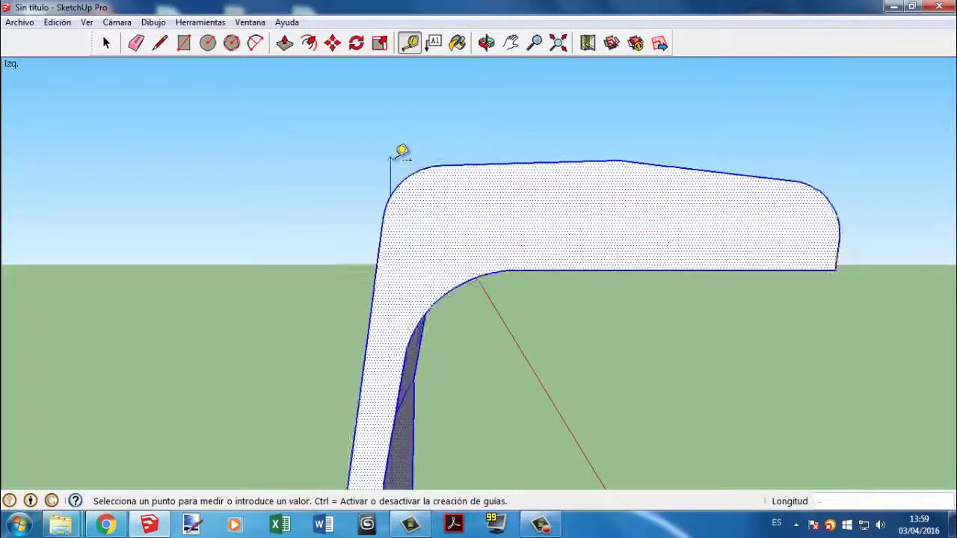
{"action": "scroll", "coordinate": [428, 160], "scroll_direction": "up", "scroll_amount": 1}
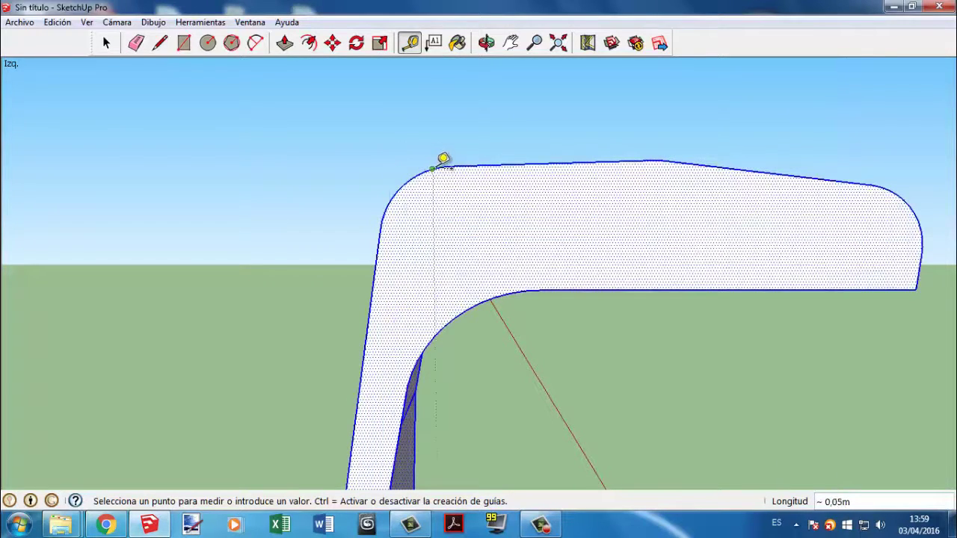
{"action": "scroll", "coordinate": [388, 155], "scroll_direction": "down", "scroll_amount": 4}
{"action": "scroll", "coordinate": [516, 192], "scroll_direction": "up", "scroll_amount": 3}
{"action": "mouse_move", "coordinate": [399, 142]}
{"action": "middle_mouse_down"}
{"action": "mouse_move", "coordinate": [516, 193]}
{"action": "mouse_move", "coordinate": [491, 187]}
{"action": "middle_mouse_up"}
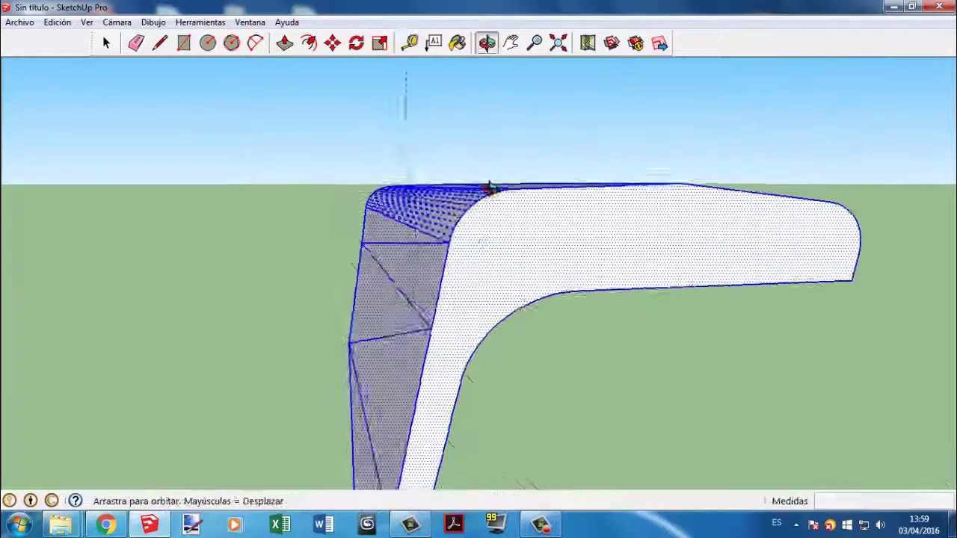
{"action": "scroll", "coordinate": [349, 175], "scroll_direction": "down", "scroll_amount": 5}
{"action": "scroll", "coordinate": [451, 118], "scroll_direction": "up", "scroll_amount": 4}
{"action": "scroll", "coordinate": [425, 150], "scroll_direction": "up", "scroll_amount": 2}
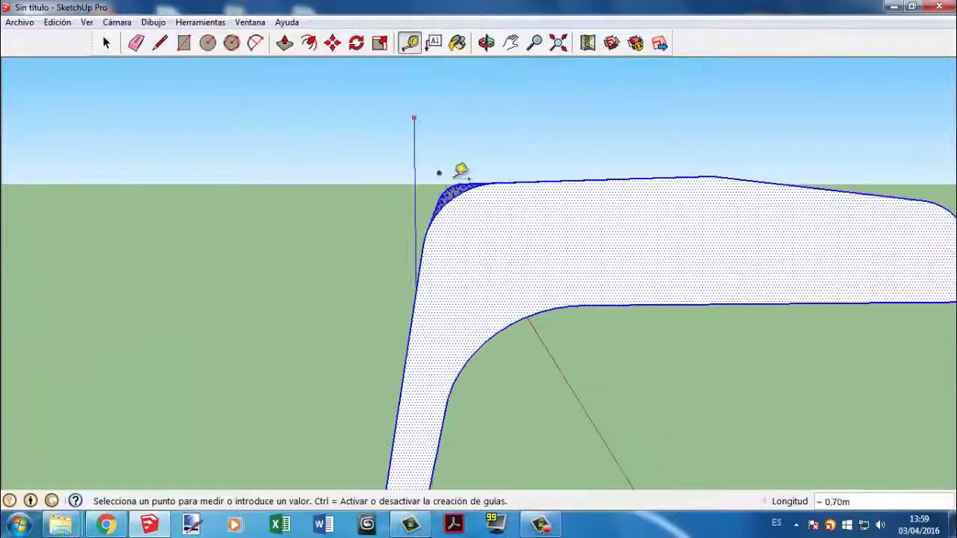
Step: Mark the profile's top corner and orbit back to a side view of the profile
{"action": "left_click", "coordinate": [496, 182]}
{"action": "left_click", "coordinate": [415, 182]}
{"action": "middle_click_drag", "start_coordinate": [391, 171], "coordinate": [103, 64]}
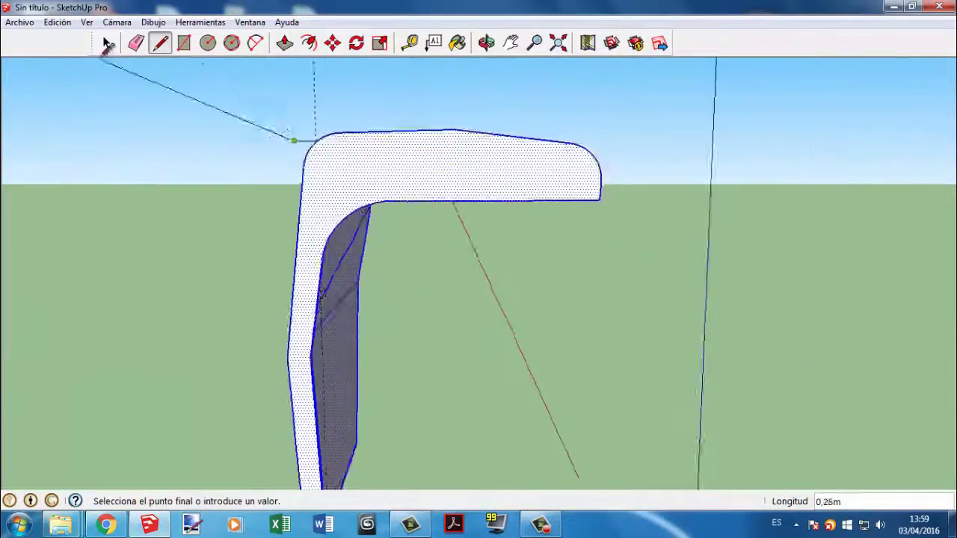
{"action": "left_click", "coordinate": [107, 43]}
{"action": "left_click", "coordinate": [486, 42]}
{"action": "key", "text": "t"}
{"action": "scroll", "coordinate": [332, 176], "scroll_direction": "up", "scroll_amount": 3}
{"action": "scroll", "coordinate": [374, 311], "scroll_direction": "down", "scroll_amount": 3}
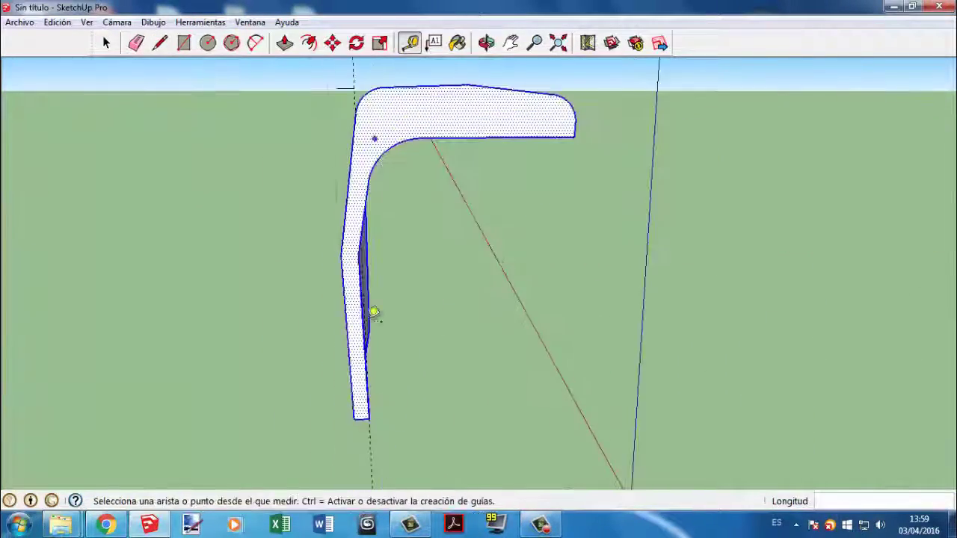
{"action": "scroll", "coordinate": [367, 64], "scroll_direction": "up", "scroll_amount": 3}
Step: Measure the profile top corner to bottom corner and resize the whole model to its real height
{"action": "left_click", "coordinate": [355, 73]}
{"action": "scroll", "coordinate": [366, 64], "scroll_direction": "down", "scroll_amount": 3}
{"action": "scroll", "coordinate": [365, 64], "scroll_direction": "down", "scroll_amount": 1}
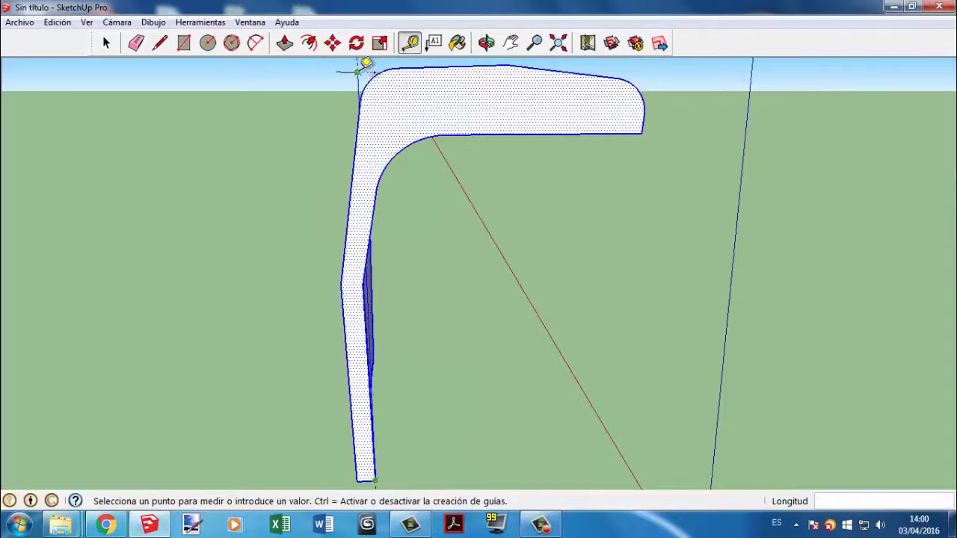
{"action": "left_click", "coordinate": [376, 478]}
{"action": "type", "text": "0,54"}
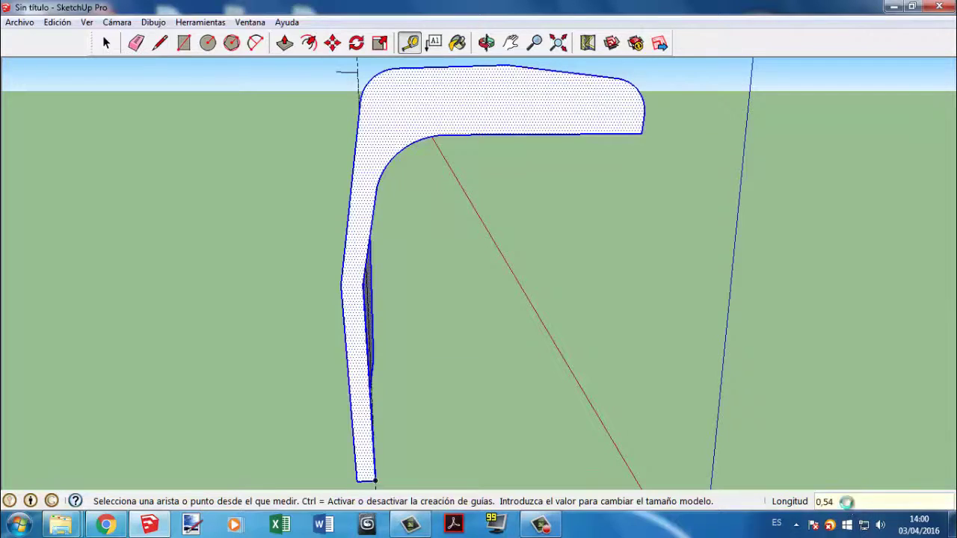
{"action": "key", "text": "Return"}
{"action": "key", "text": "space"}
Step: In a 3D view, begin re-measuring the top edge from its corner
{"action": "mouse_move", "coordinate": [421, 149]}
{"action": "middle_mouse_down"}
{"action": "mouse_move", "coordinate": [656, 239]}
{"action": "mouse_move", "coordinate": [359, 90]}
{"action": "mouse_move", "coordinate": [431, 359]}
{"action": "mouse_move", "coordinate": [431, 160]}
{"action": "mouse_move", "coordinate": [532, 244]}
{"action": "middle_mouse_up"}
{"action": "key", "text": "t"}
{"action": "left_click", "coordinate": [428, 114]}
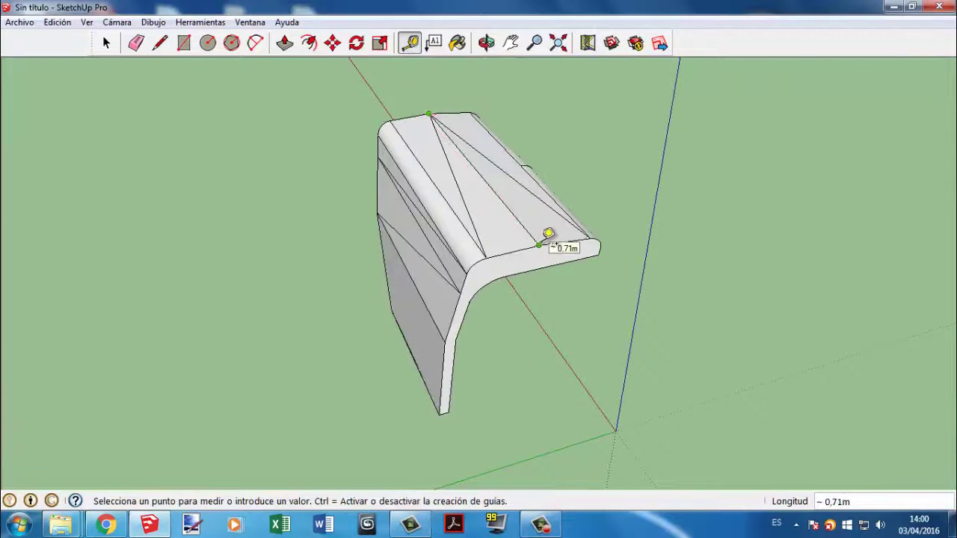
Step: Measure the fender's top edge from above, reading 0.85 m
{"action": "left_click", "coordinate": [570, 276]}
{"action": "key", "text": "p"}
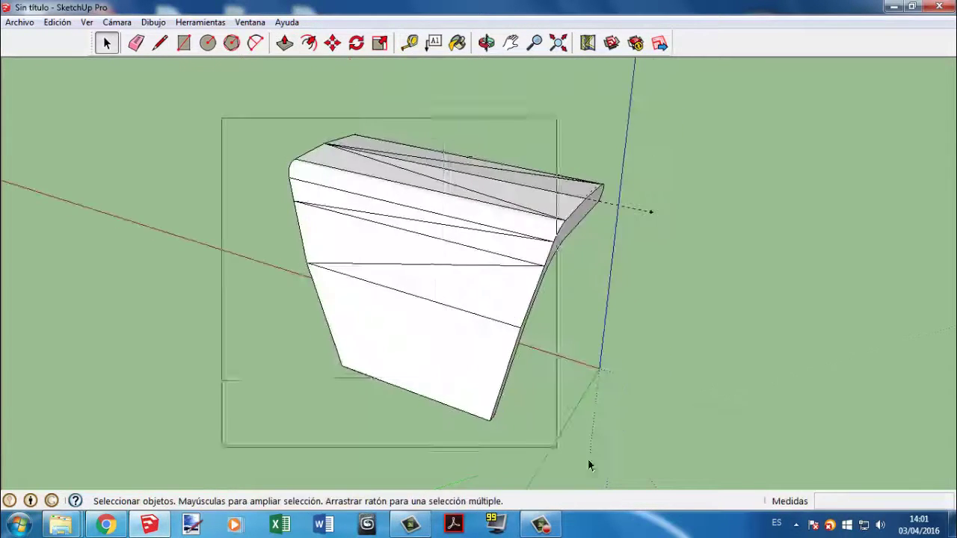
{"action": "key", "text": "s"}
{"action": "key", "text": "space"}
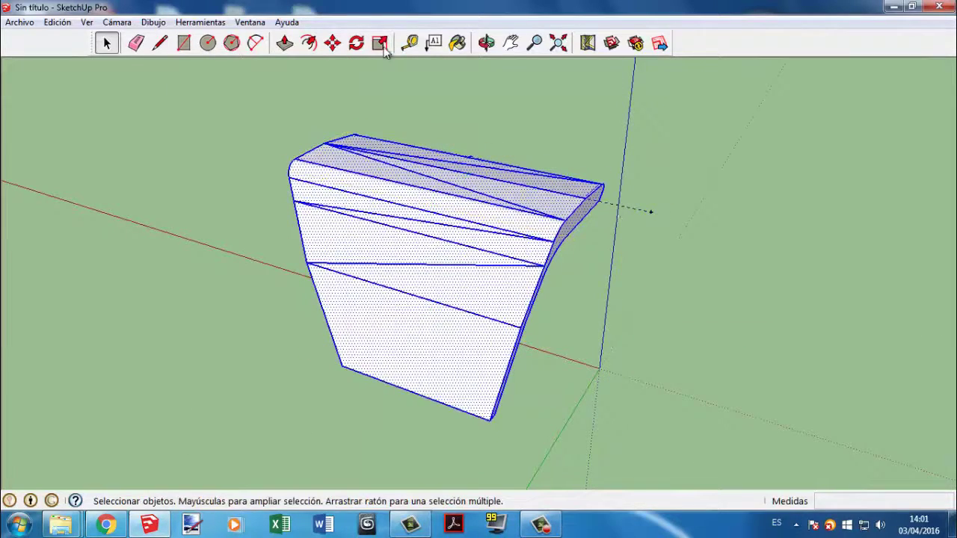
{"action": "left_click", "coordinate": [380, 44]}
{"action": "middle_click_drag", "start_coordinate": [645, 257], "coordinate": [357, 173]}
{"action": "key", "text": "m"}
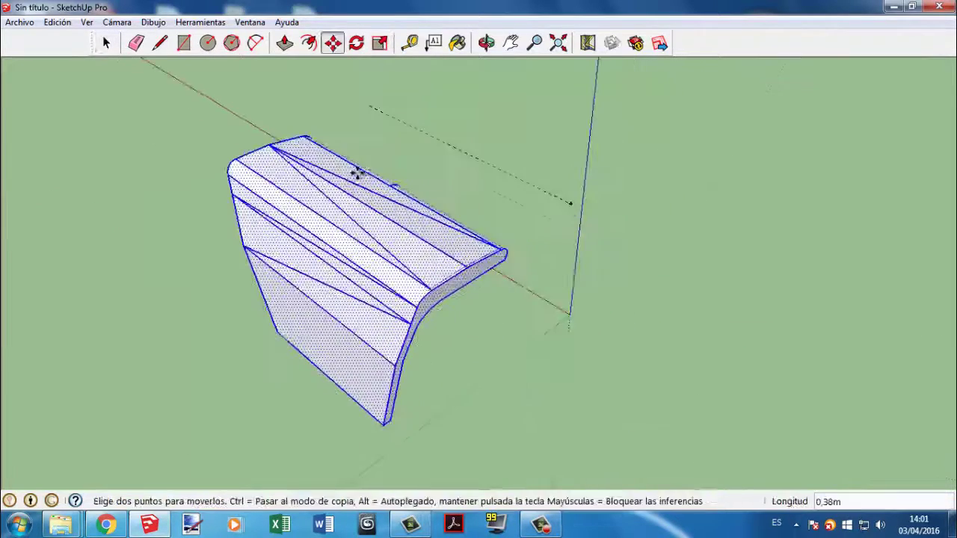
{"action": "key", "text": "space"}
{"action": "left_click", "coordinate": [410, 42]}
{"action": "left_click", "coordinate": [269, 144]}
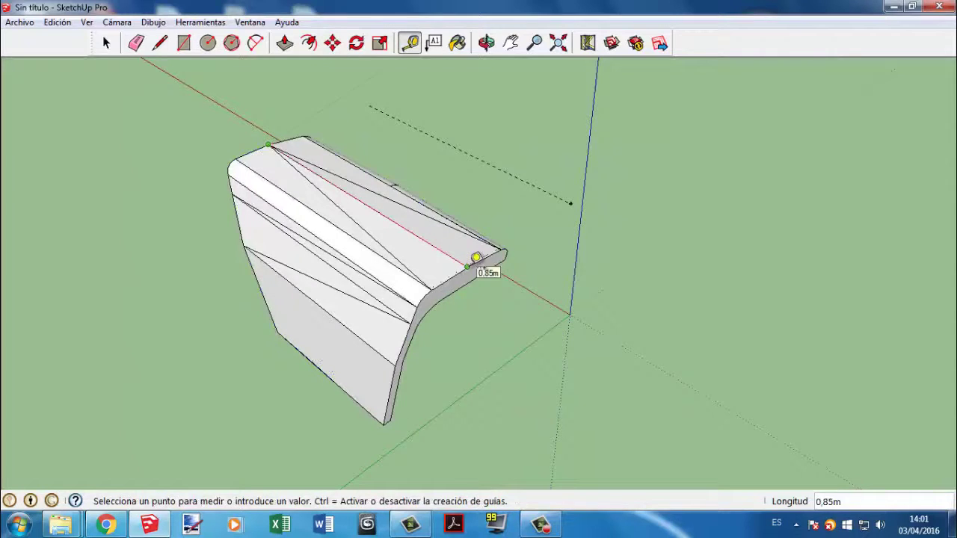
Step: From a front view of the profile, place a guide line along the bottom edge
{"action": "mouse_move", "coordinate": [477, 257]}
{"action": "middle_mouse_down"}
{"action": "mouse_move", "coordinate": [376, 250]}
{"action": "mouse_move", "coordinate": [371, 195]}
{"action": "middle_mouse_up"}
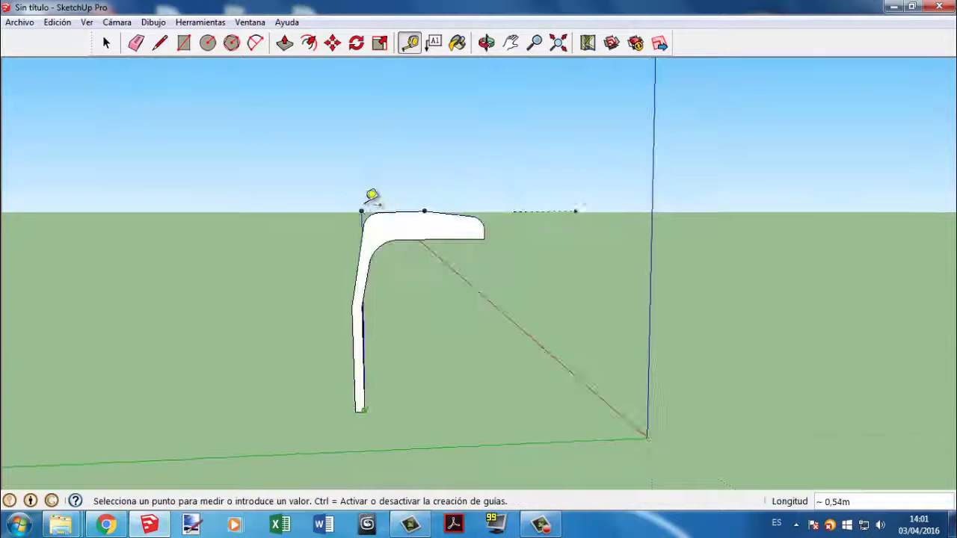
{"action": "left_click", "coordinate": [409, 43]}
{"action": "left_click", "coordinate": [355, 411]}
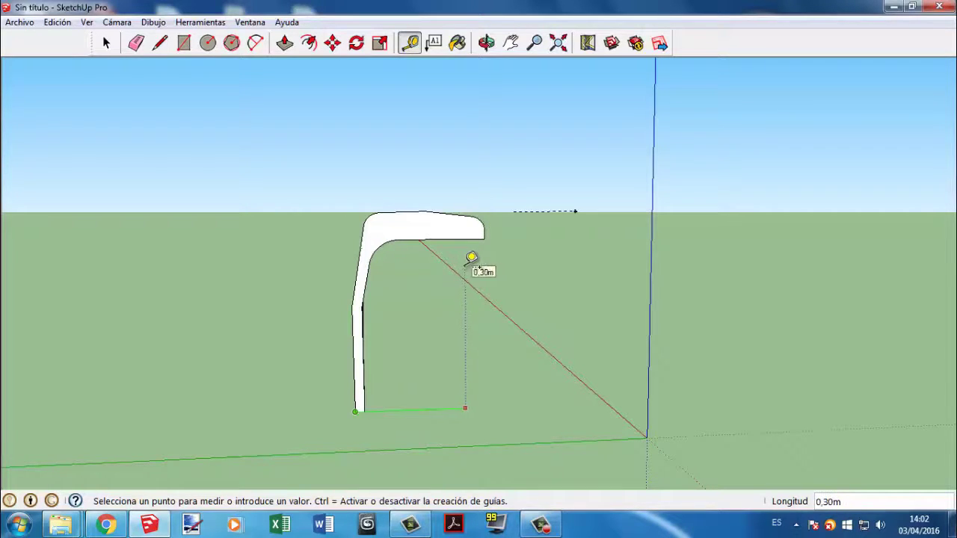
{"action": "key", "text": "Escape"}
{"action": "left_click", "coordinate": [366, 410]}
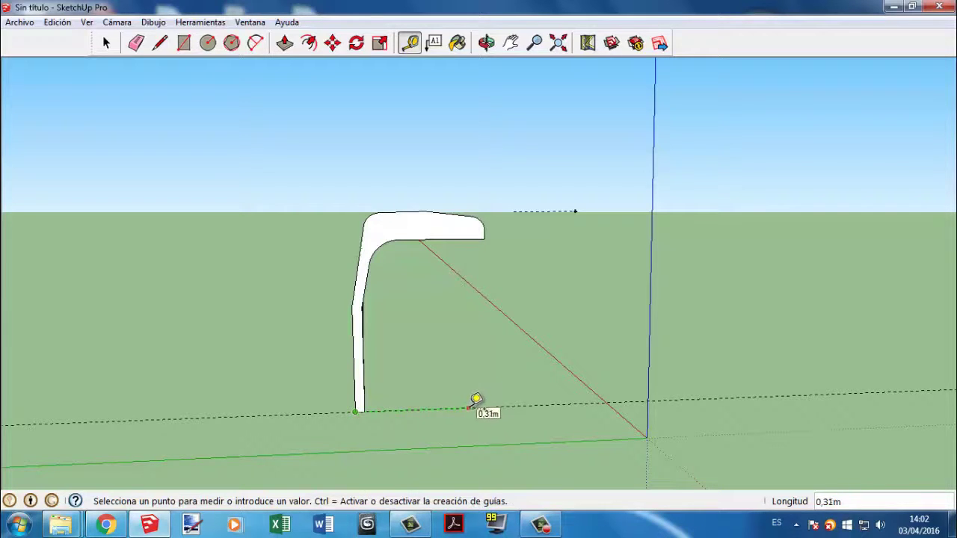
{"action": "left_click", "coordinate": [465, 409]}
Step: Select the L-shaped profile face and orbit the fender to check its bottom width of about 0.31 m
{"action": "key", "text": "space"}
{"action": "left_click", "coordinate": [380, 239]}
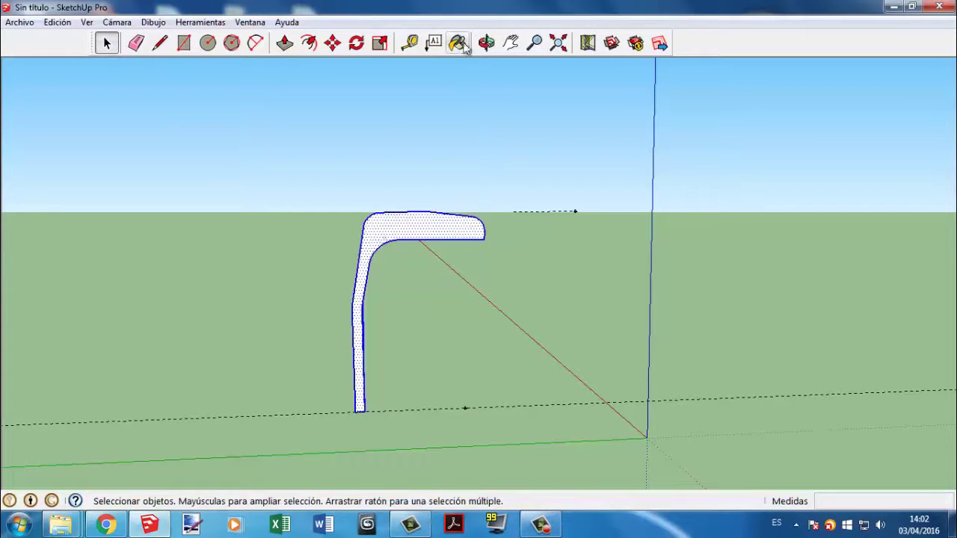
{"action": "left_click", "coordinate": [379, 44]}
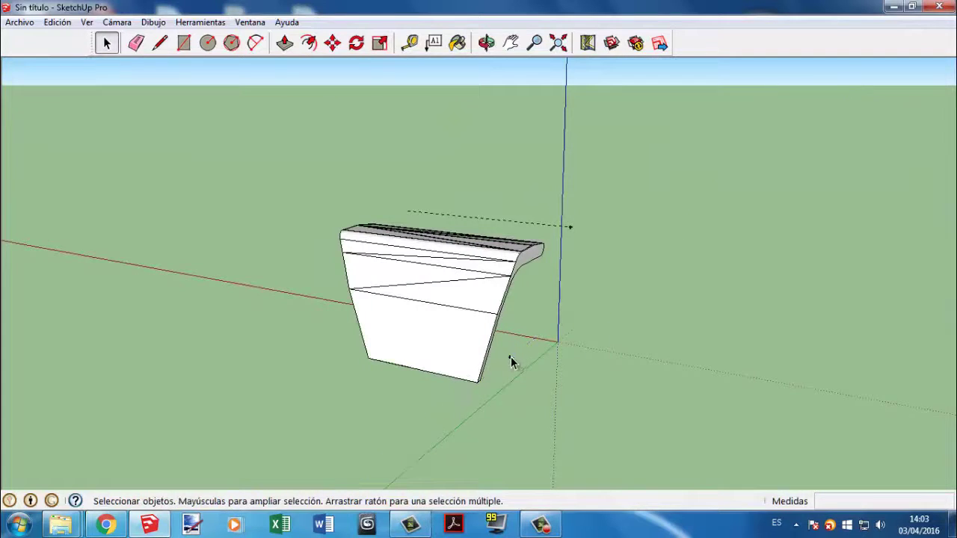
{"action": "left_click", "coordinate": [409, 42]}
{"action": "middle_click_drag", "start_coordinate": [411, 64], "coordinate": [594, 282]}
{"action": "mouse_move", "coordinate": [459, 145]}
{"action": "middle_mouse_down"}
{"action": "mouse_move", "coordinate": [413, 30]}
{"action": "mouse_move", "coordinate": [466, 438]}
{"action": "mouse_move", "coordinate": [412, 112]}
{"action": "mouse_move", "coordinate": [426, 367]}
{"action": "middle_mouse_up"}
{"action": "left_click", "coordinate": [426, 374]}
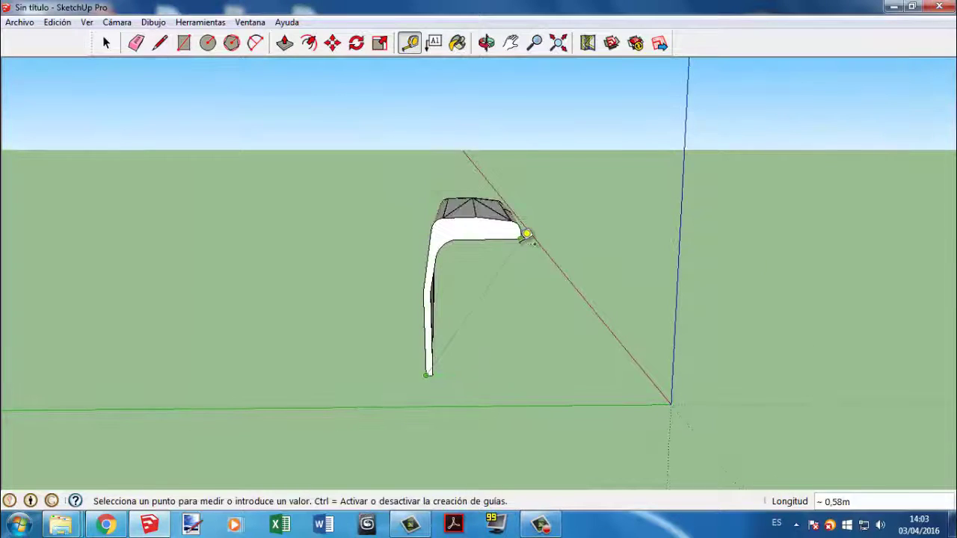
{"action": "key", "text": "space"}
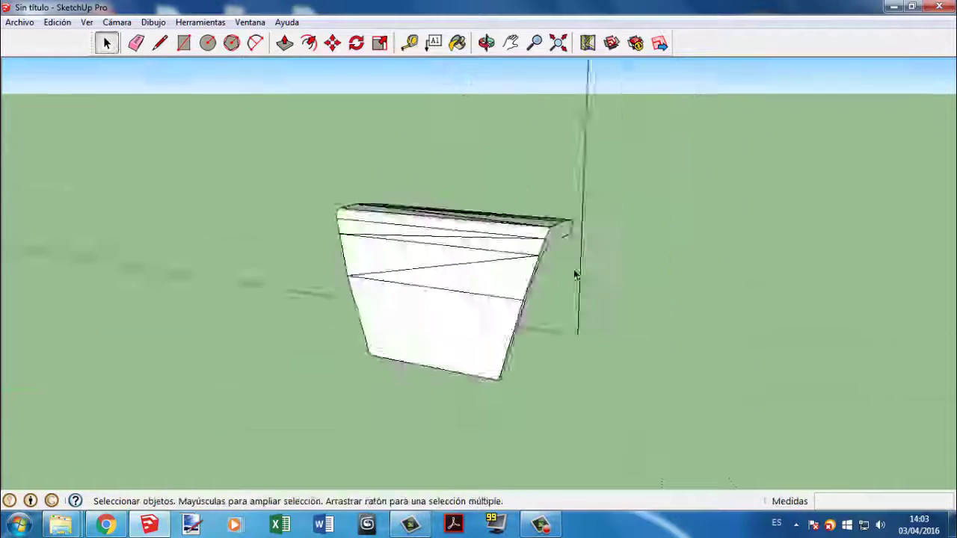